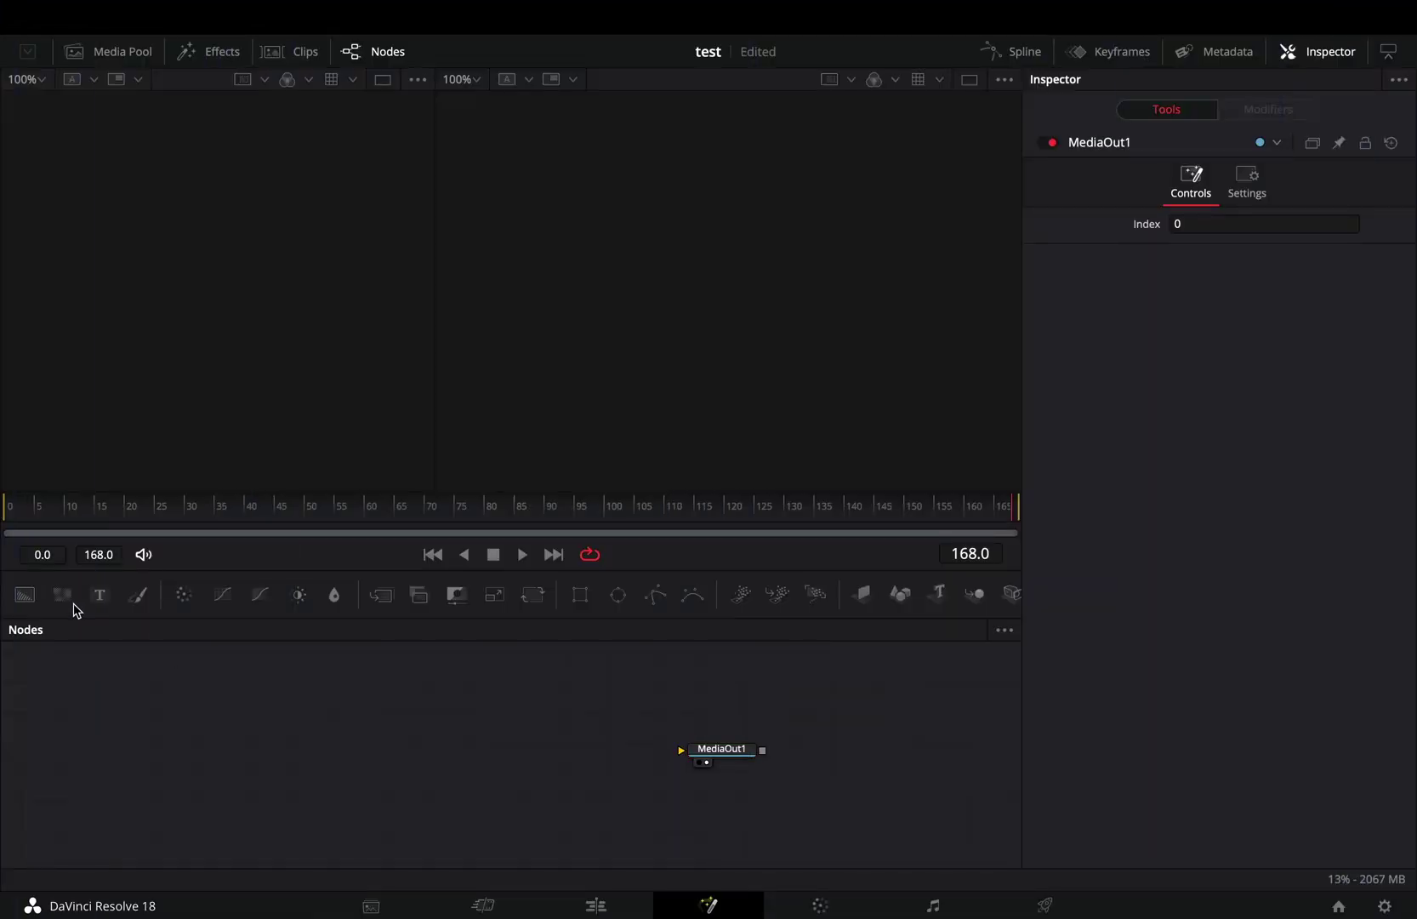
Add a Background node to the node graph and colour it dark grey.
{"action": "mouse_move", "coordinate": [30, 606]}
{"action": "left_mouse_down"}
{"action": "mouse_move", "coordinate": [261, 753]}
{"action": "mouse_move", "coordinate": [702, 760]}
{"action": "left_mouse_up"}
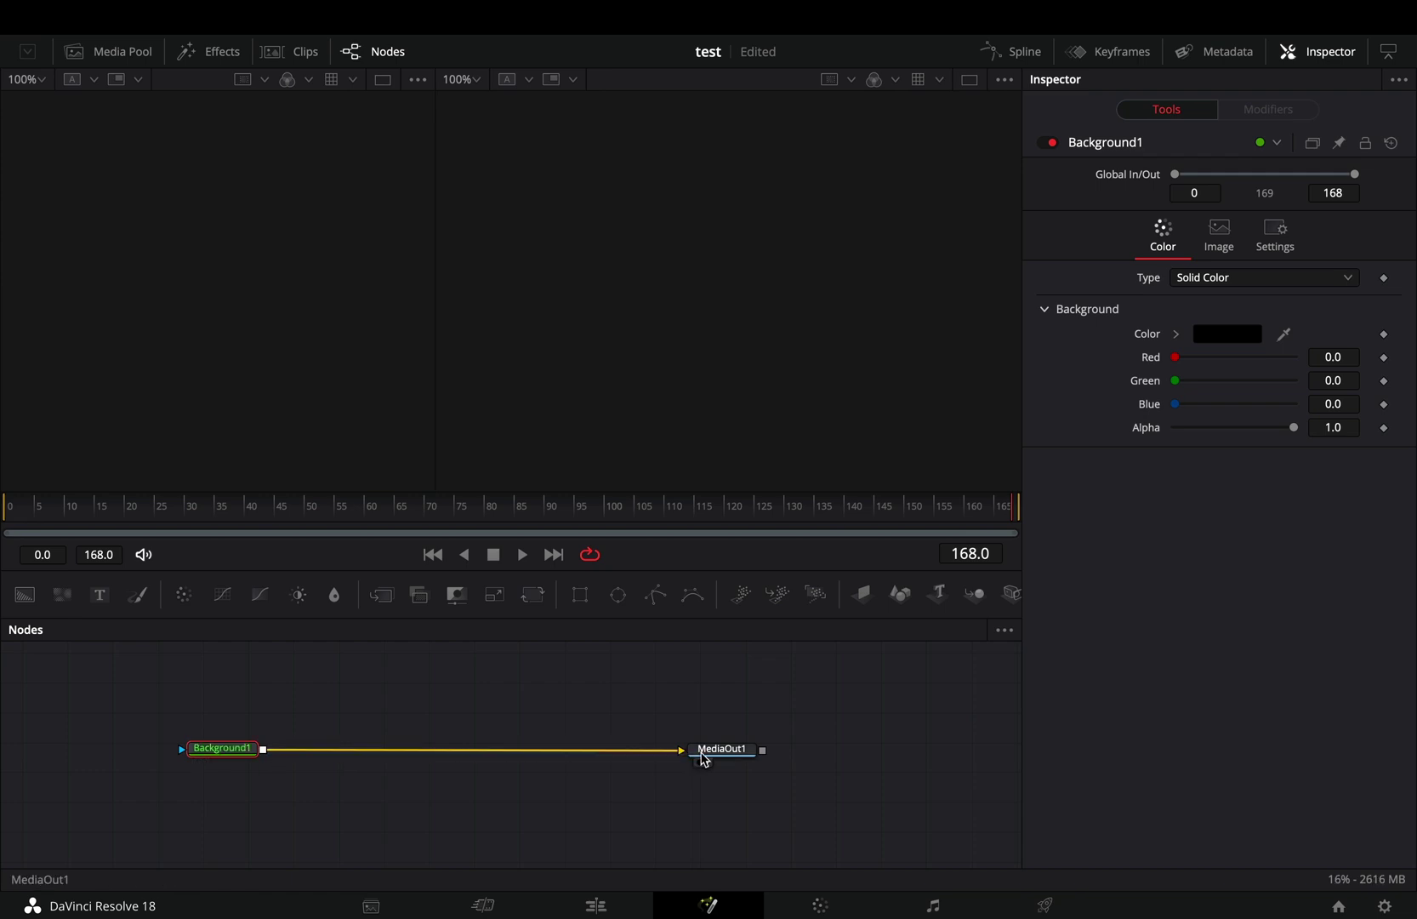
{"action": "left_click", "coordinate": [1224, 334]}
{"action": "left_click", "coordinate": [30, 670]}
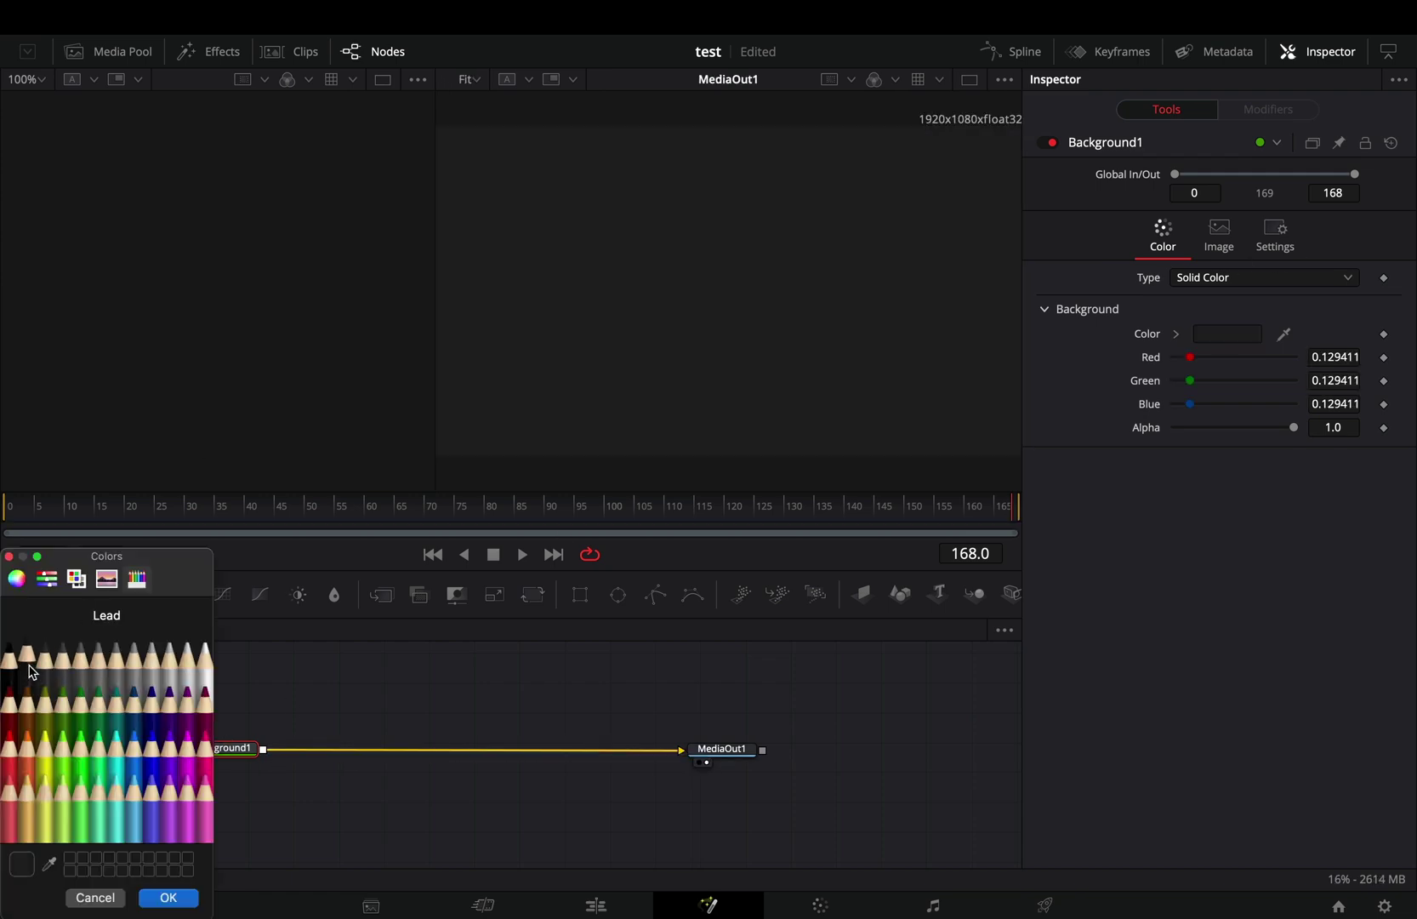
{"action": "left_click", "coordinate": [253, 763]}
Insert a Merge before the output and add a Text+ node reading TEXT at size 0.5.
{"action": "left_click_drag", "start_coordinate": [381, 598], "coordinate": [468, 778]}
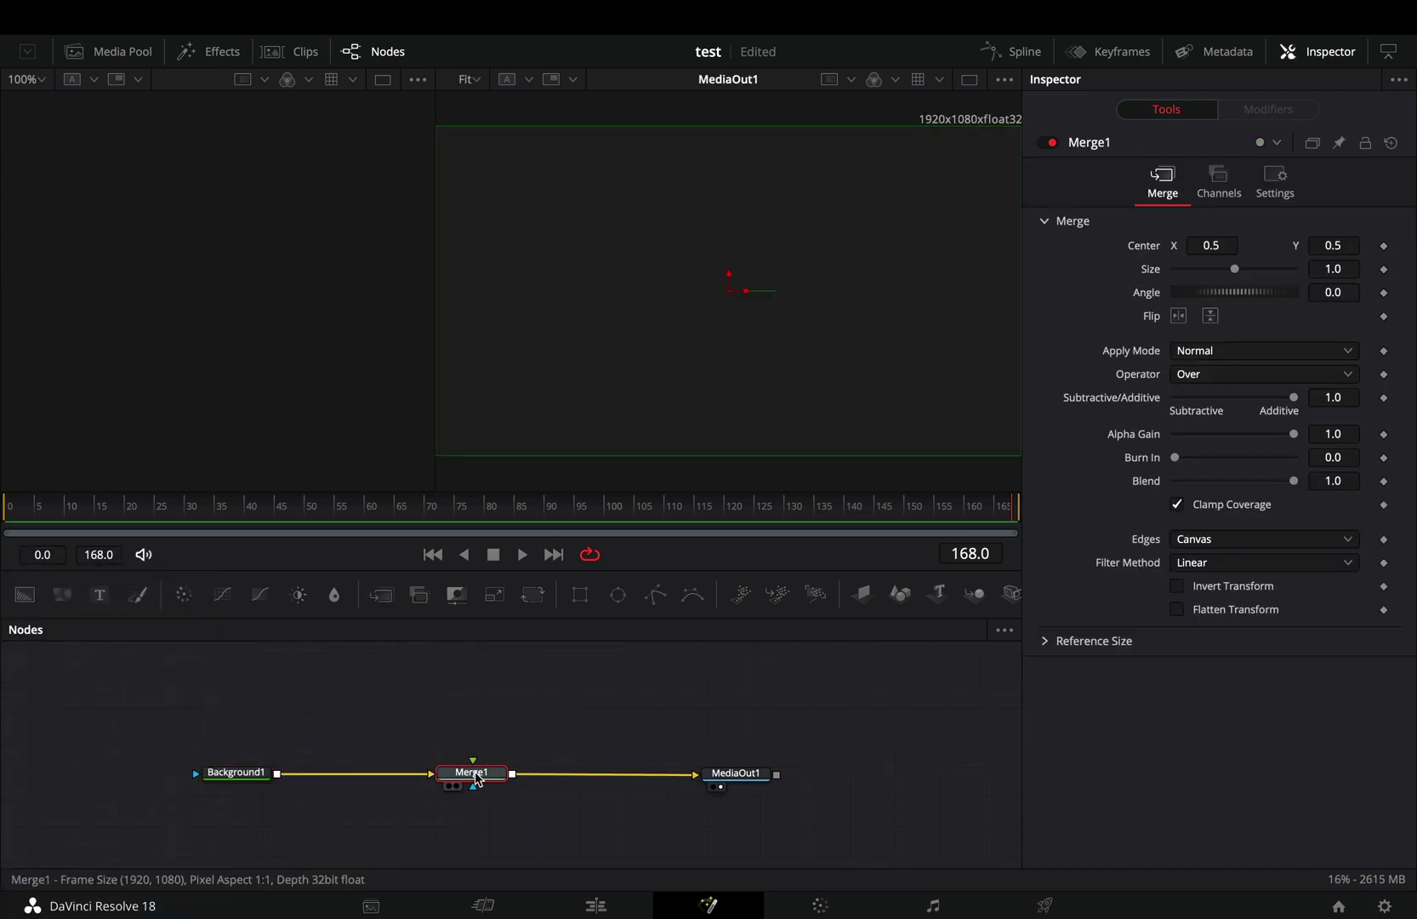
{"action": "left_click", "coordinate": [302, 737]}
{"action": "left_click", "coordinate": [100, 594]}
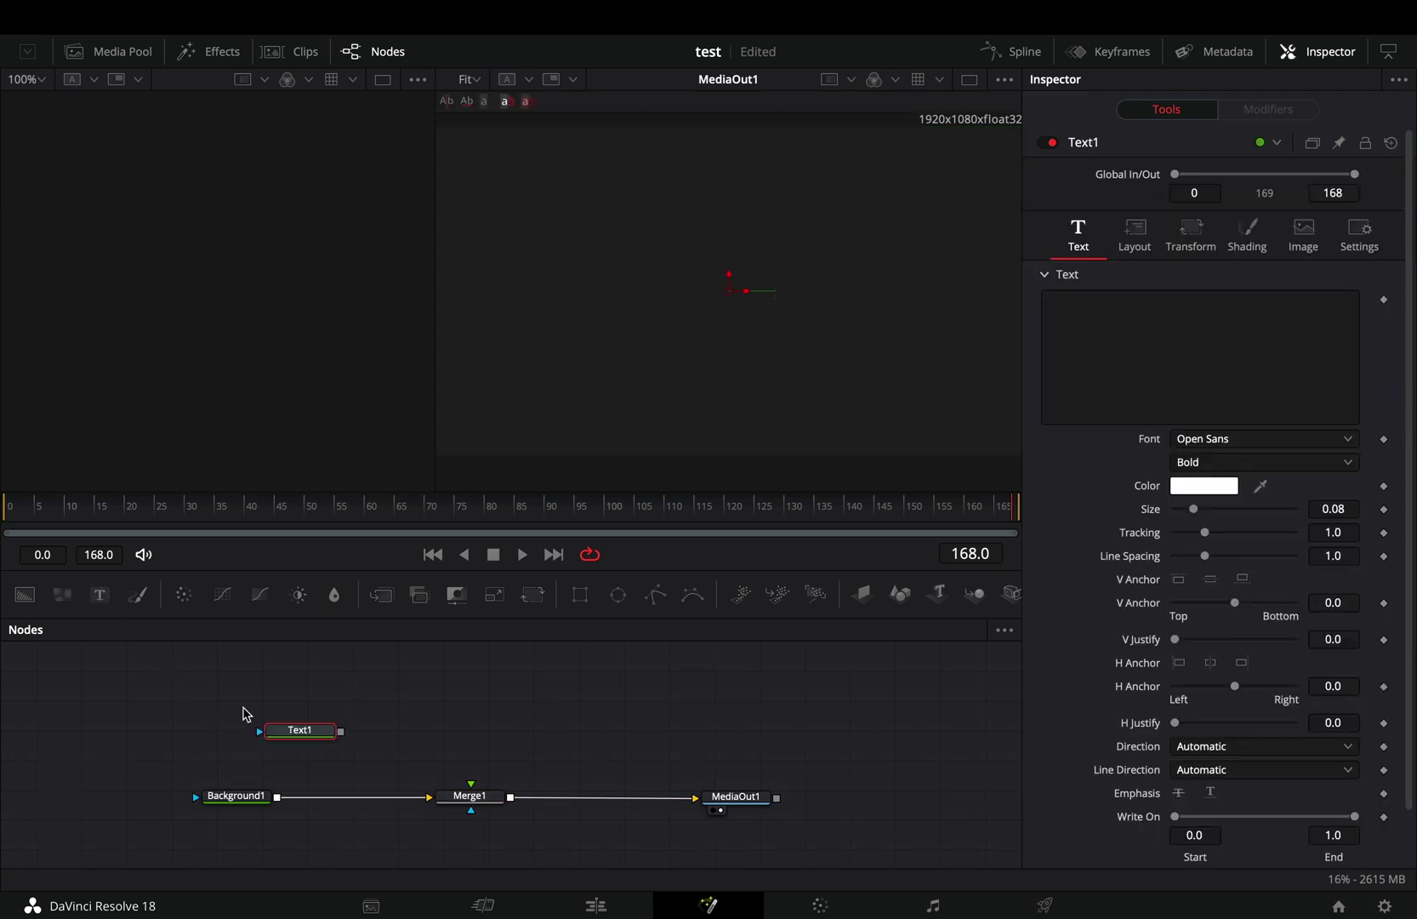
{"action": "key", "text": "1"}
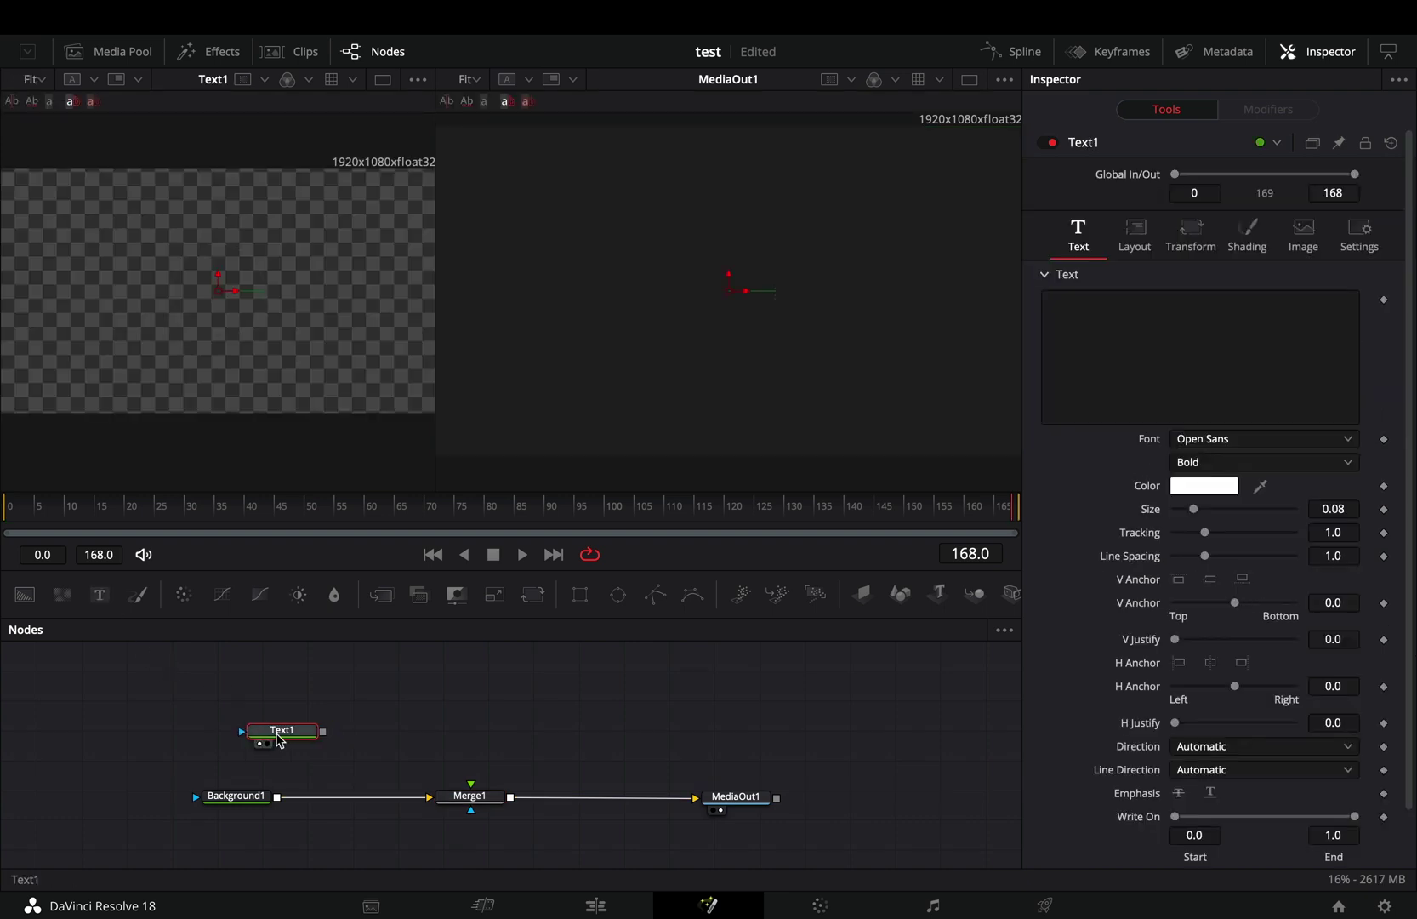
{"action": "left_click", "coordinate": [1152, 359]}
{"action": "left_click_drag", "start_coordinate": [1196, 510], "coordinate": [1262, 507]}
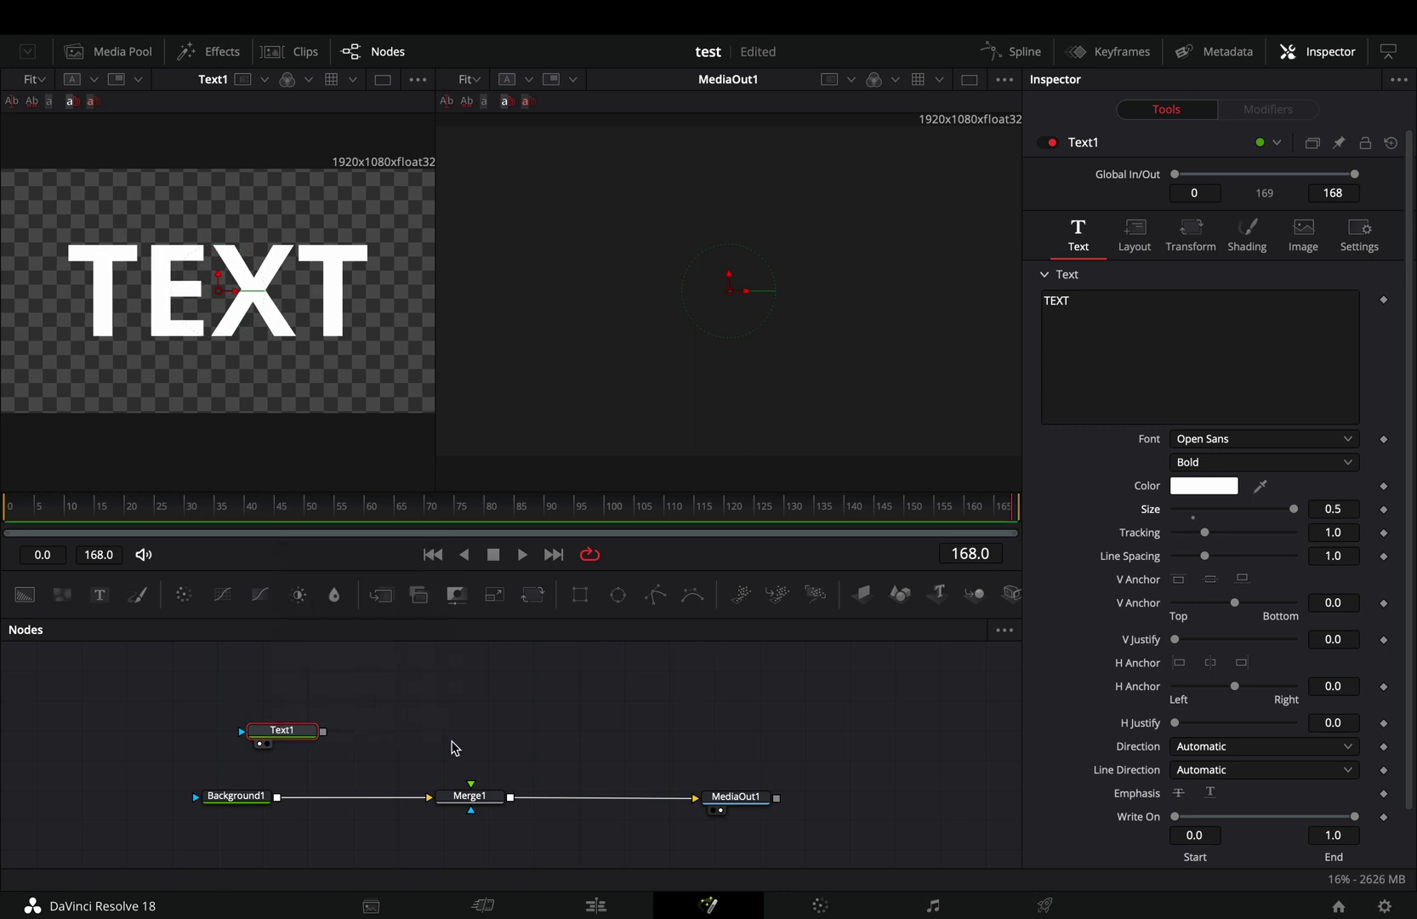
Add a Displace node after Text1 and bring grunge-background.jpeg into the node graph.
{"action": "key", "text": "shift+space"}
{"action": "type", "text": "displa"}
{"action": "key", "text": "Return"}
{"action": "key", "text": "1"}
{"action": "left_click_drag", "start_coordinate": [632, 691], "coordinate": [262, 692]}
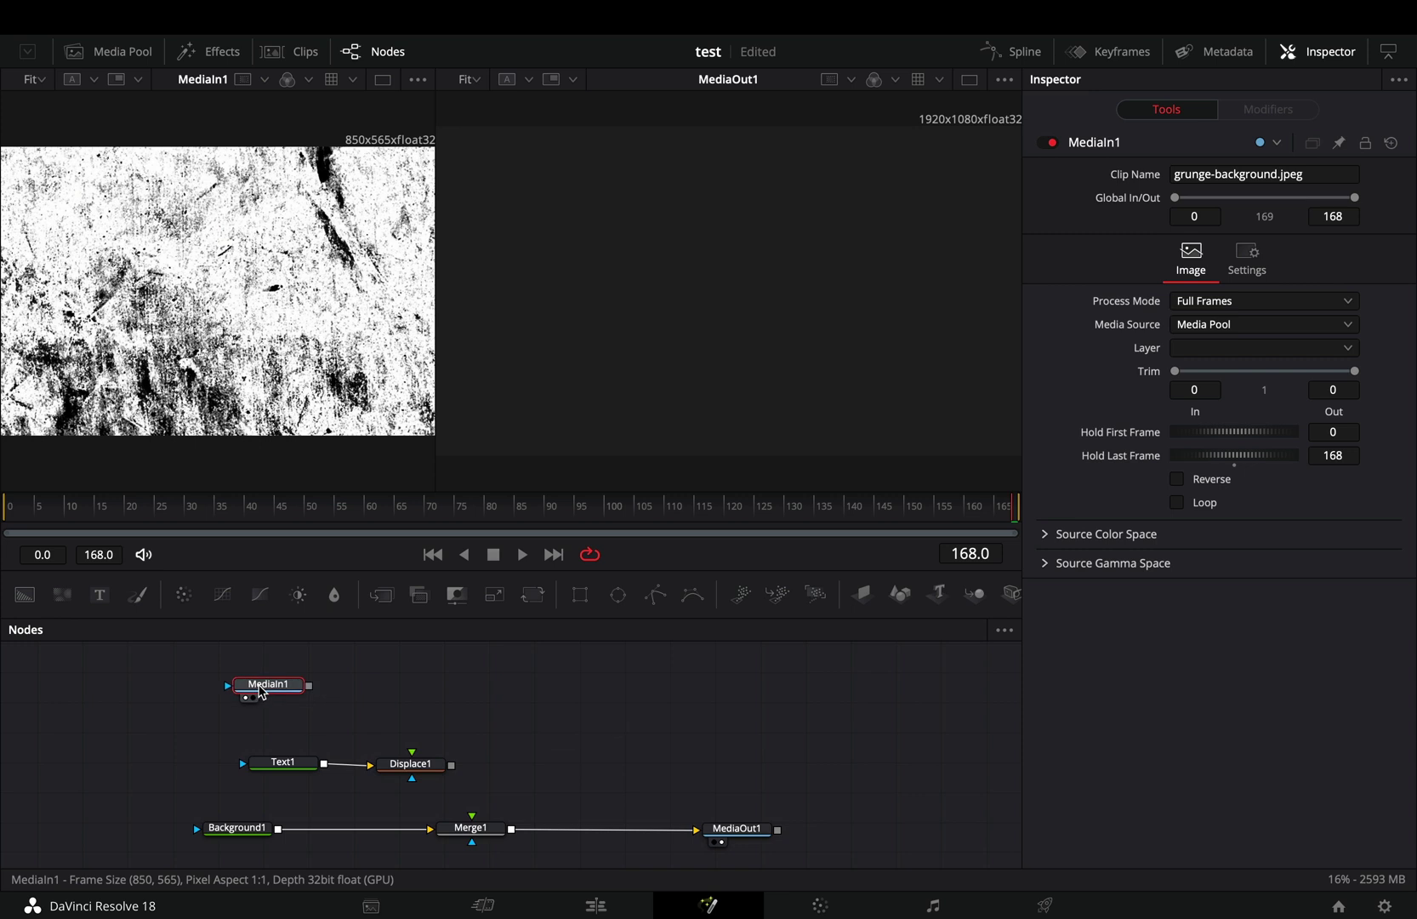
Insert Resize1 after the grunge image at 1920×1080.
{"action": "left_click", "coordinate": [494, 594]}
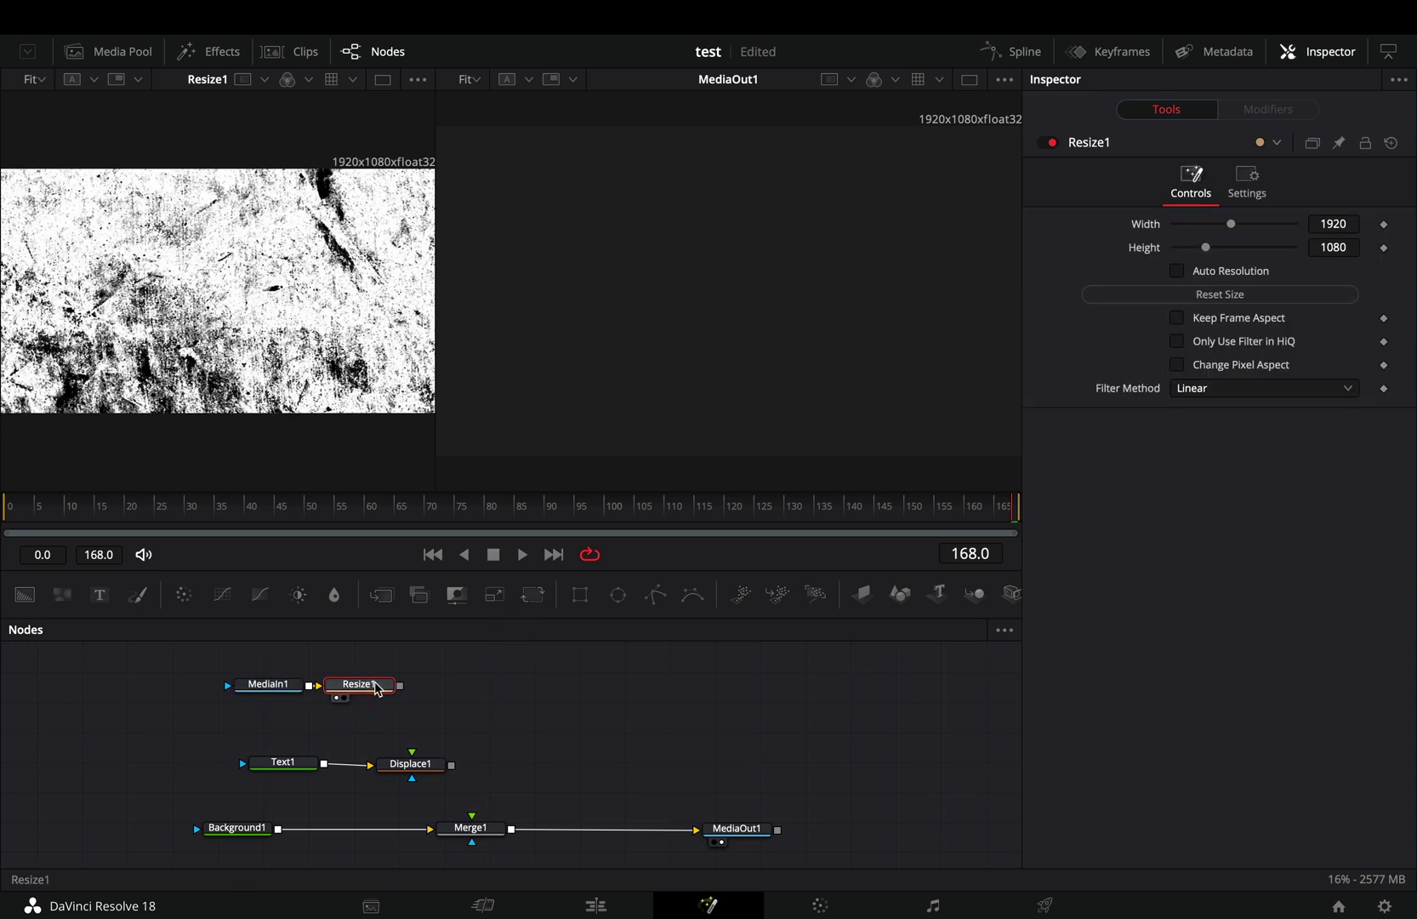
Add a Transform with Mirror edges and shake its Center with smoothness 4.
{"action": "left_click", "coordinate": [534, 603]}
{"action": "left_click", "coordinate": [1163, 413]}
{"action": "left_click", "coordinate": [1146, 520]}
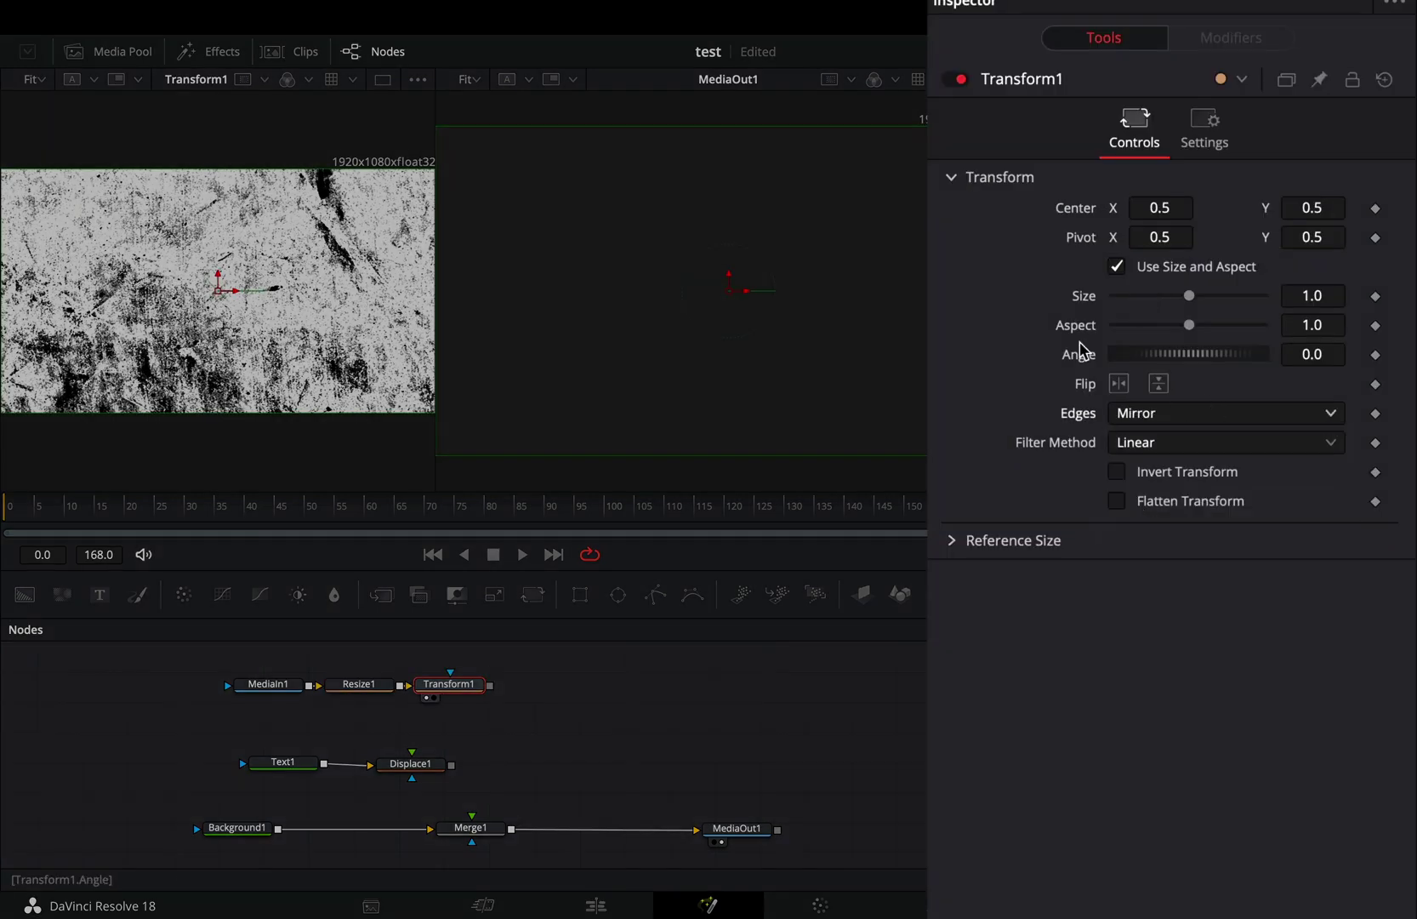
{"action": "right_click", "coordinate": [1078, 218]}
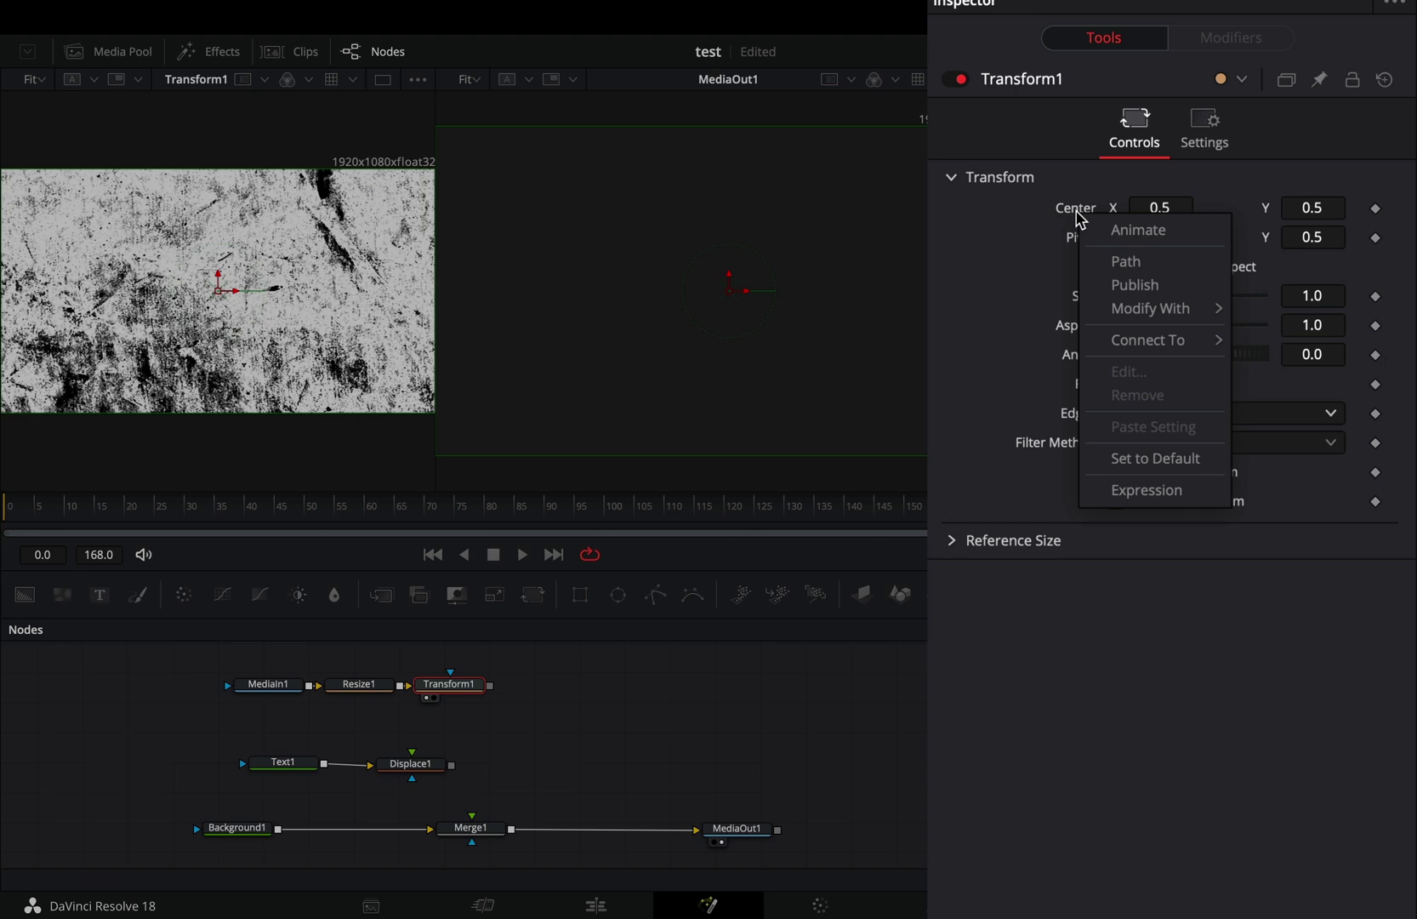
{"action": "mouse_move", "coordinate": [1150, 308]}
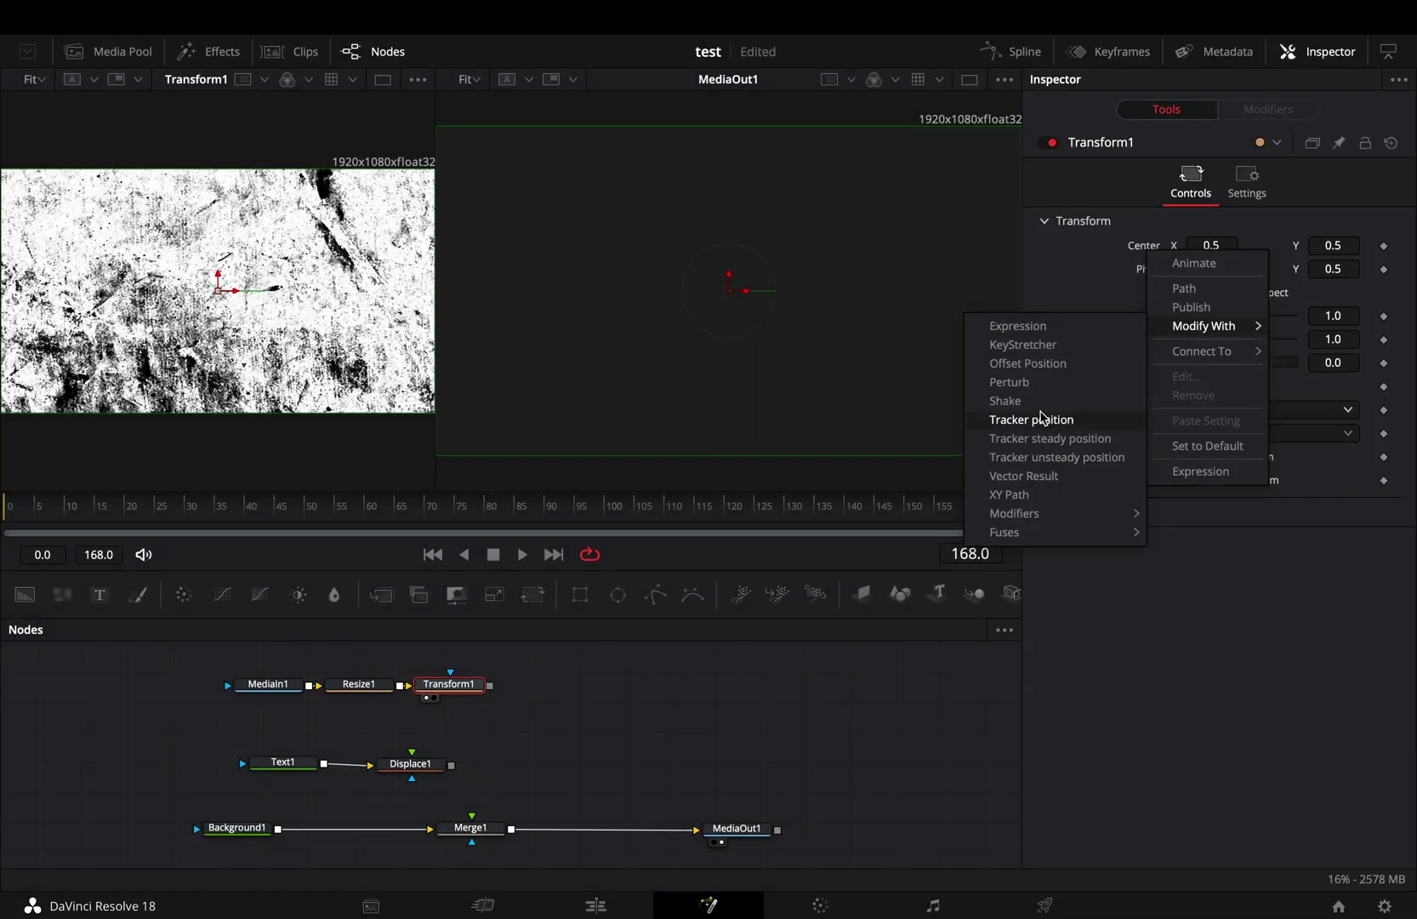
{"action": "left_click", "coordinate": [1032, 421]}
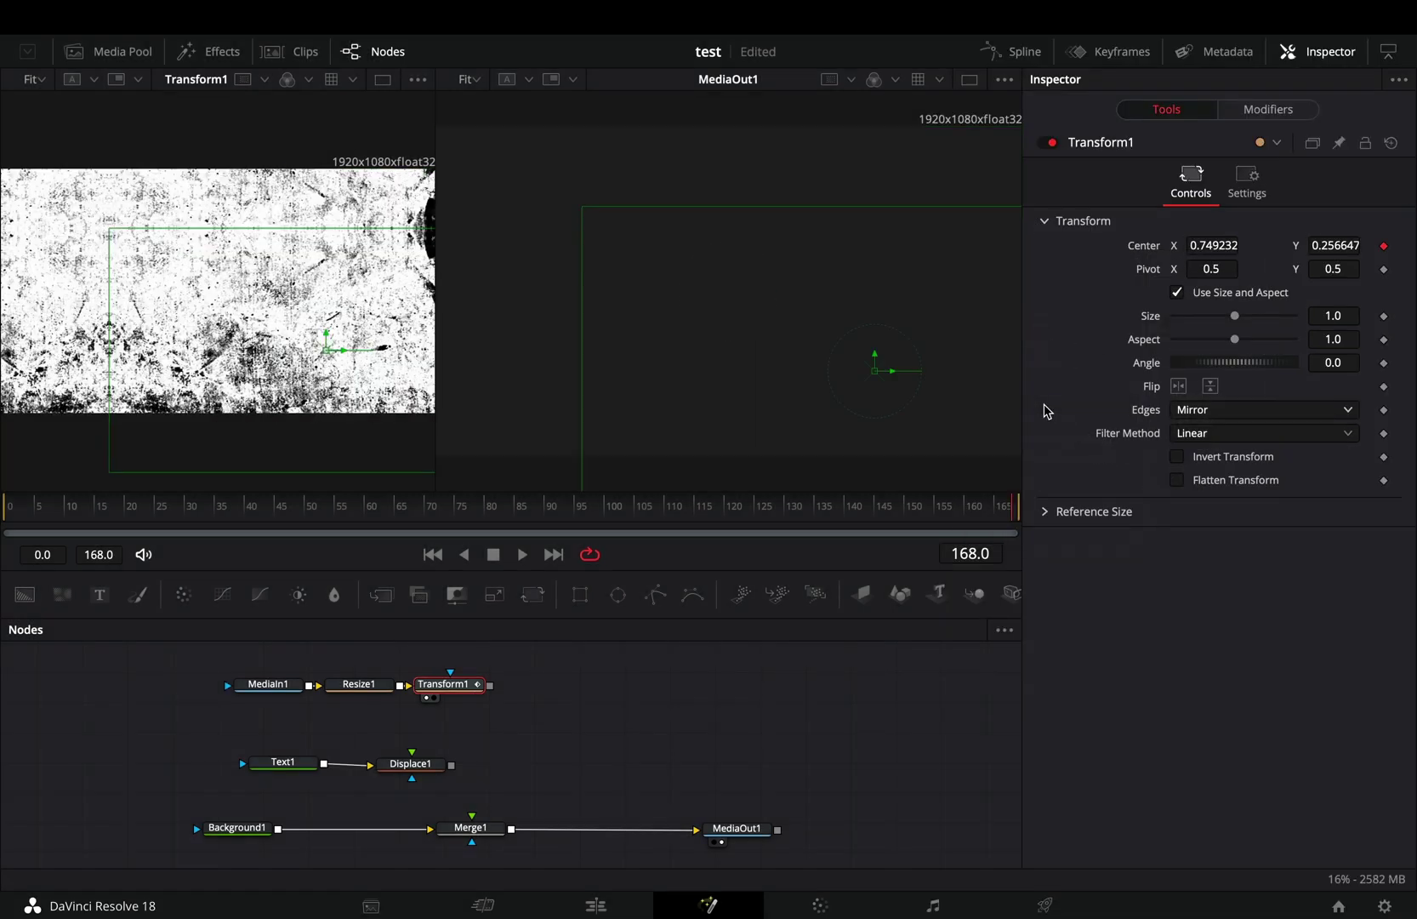
{"action": "left_click", "coordinate": [1225, 44]}
{"action": "left_click", "coordinate": [1132, 240]}
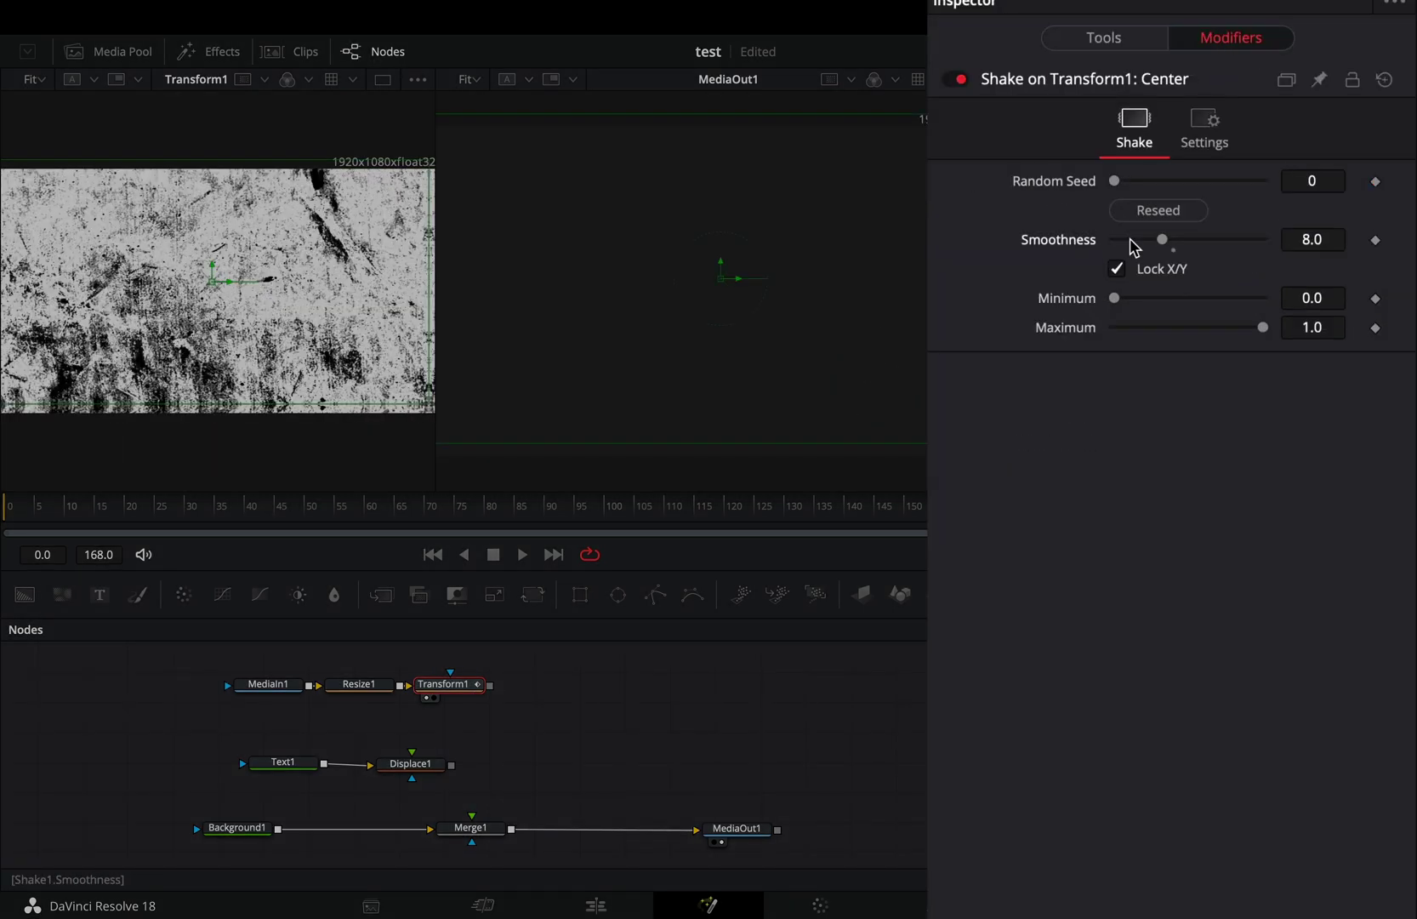
{"action": "left_click", "coordinate": [1133, 241]}
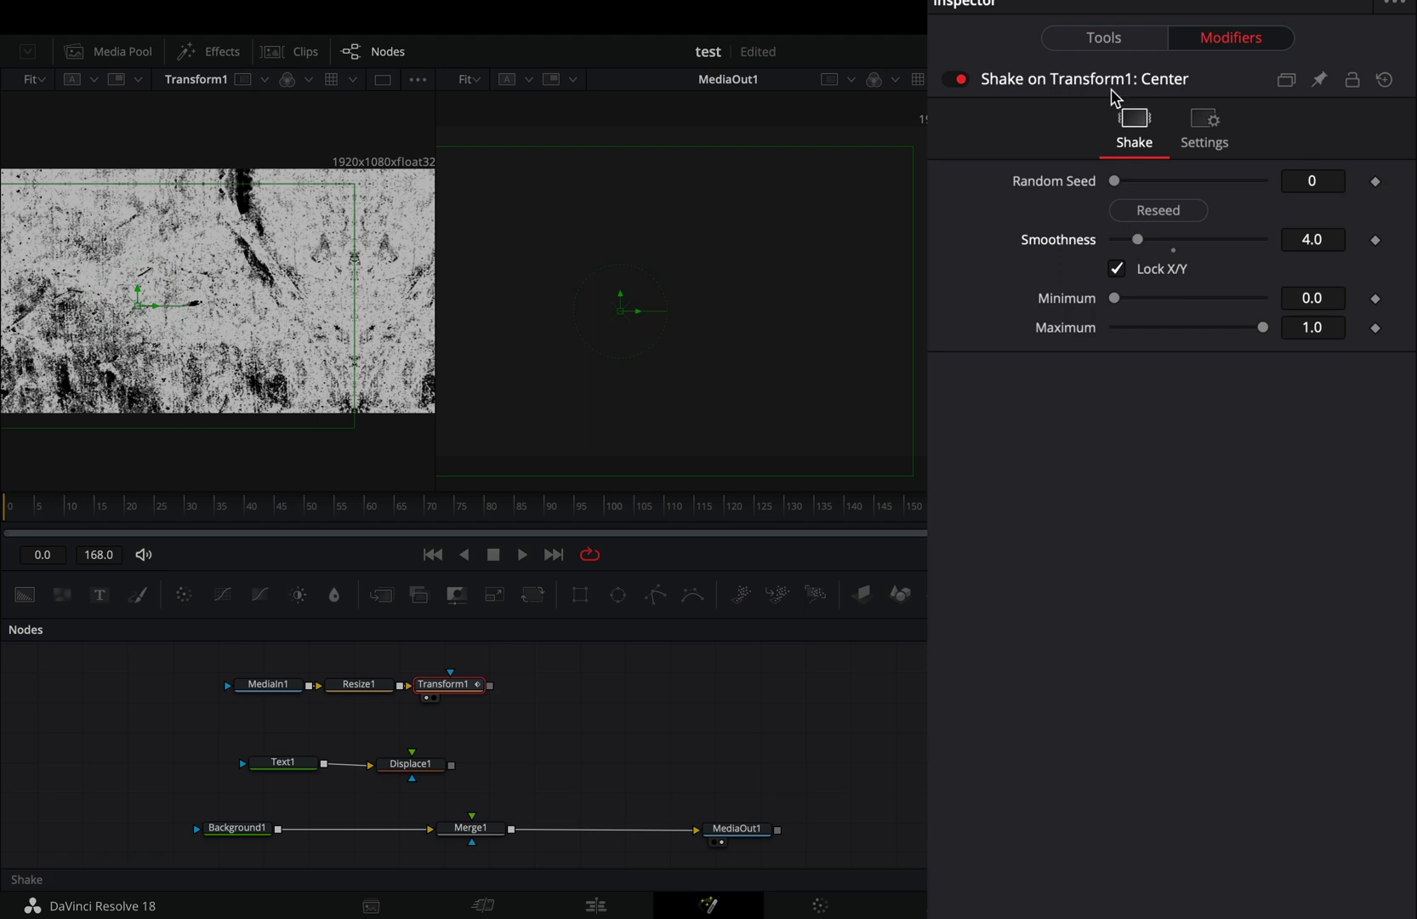
{"action": "left_click", "coordinate": [1122, 45]}
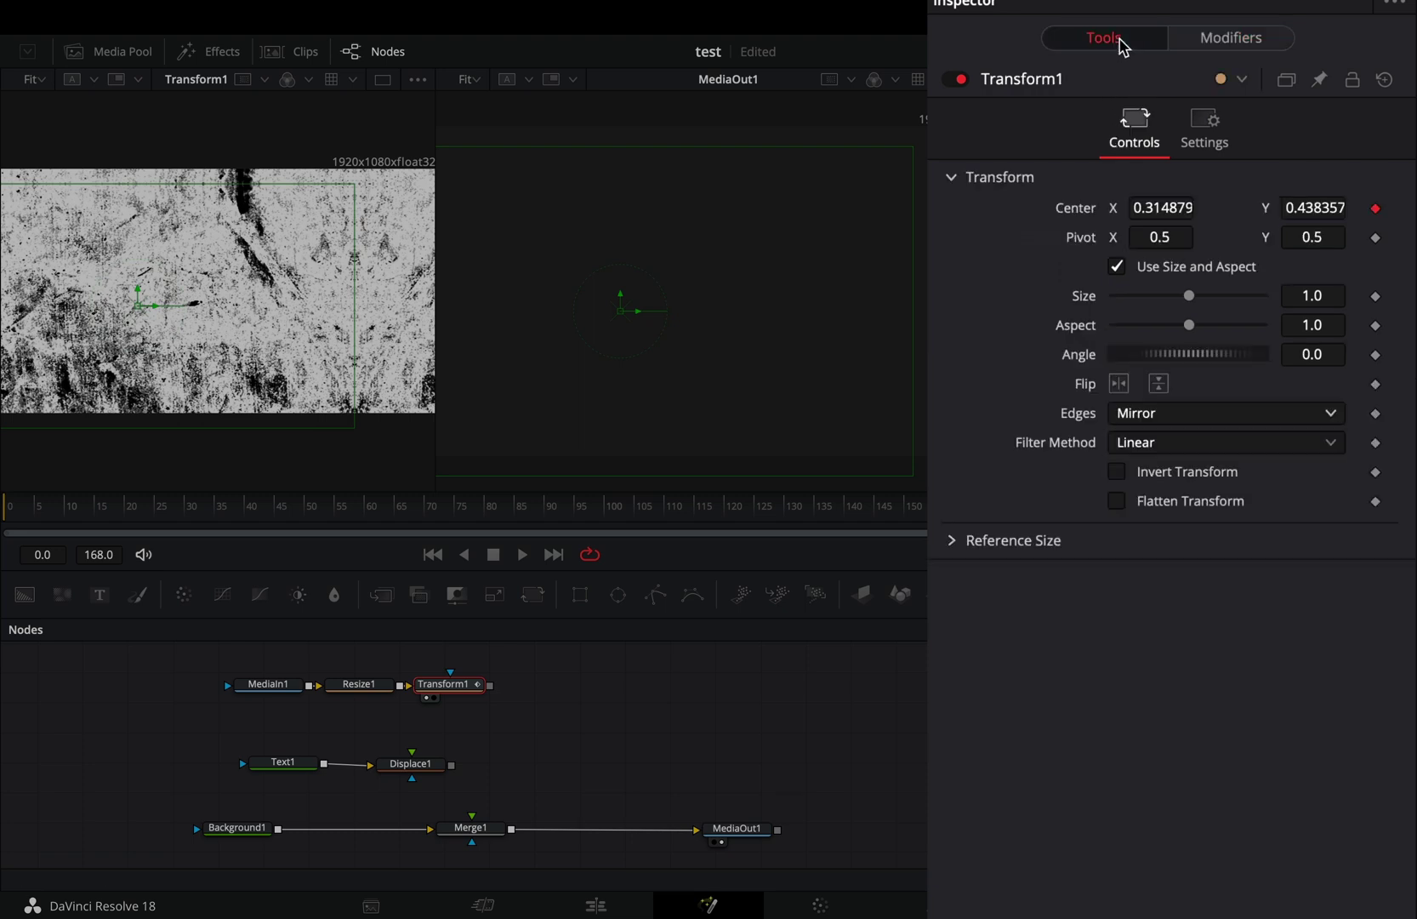
Shake the Transform angle with smoothness 4 and a 360° maximum, and preview the motion.
{"action": "right_click", "coordinate": [1076, 360]}
{"action": "mouse_move", "coordinate": [1203, 439]}
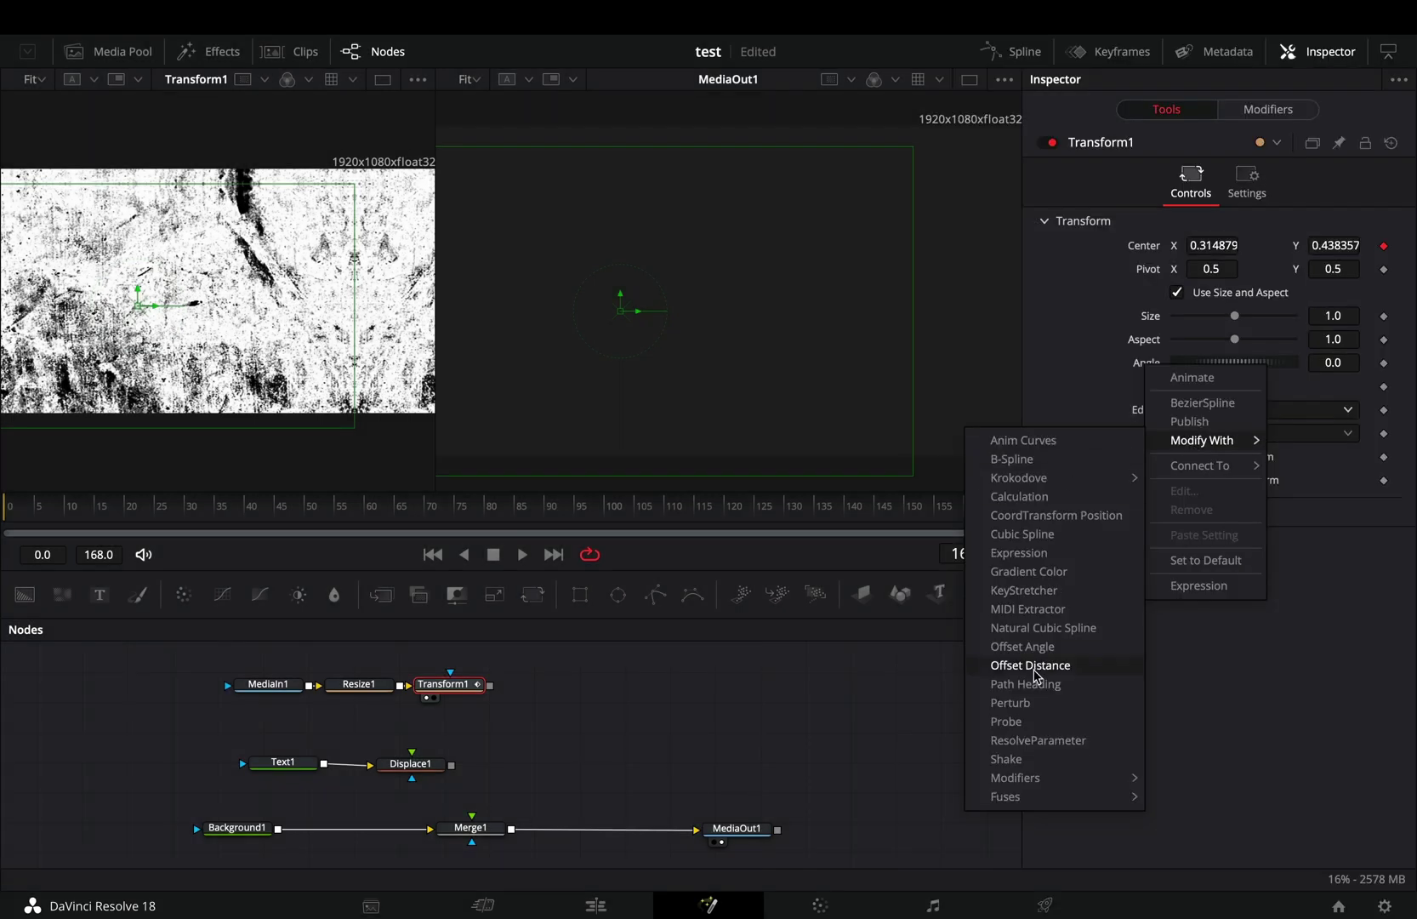
{"action": "left_click", "coordinate": [1019, 761]}
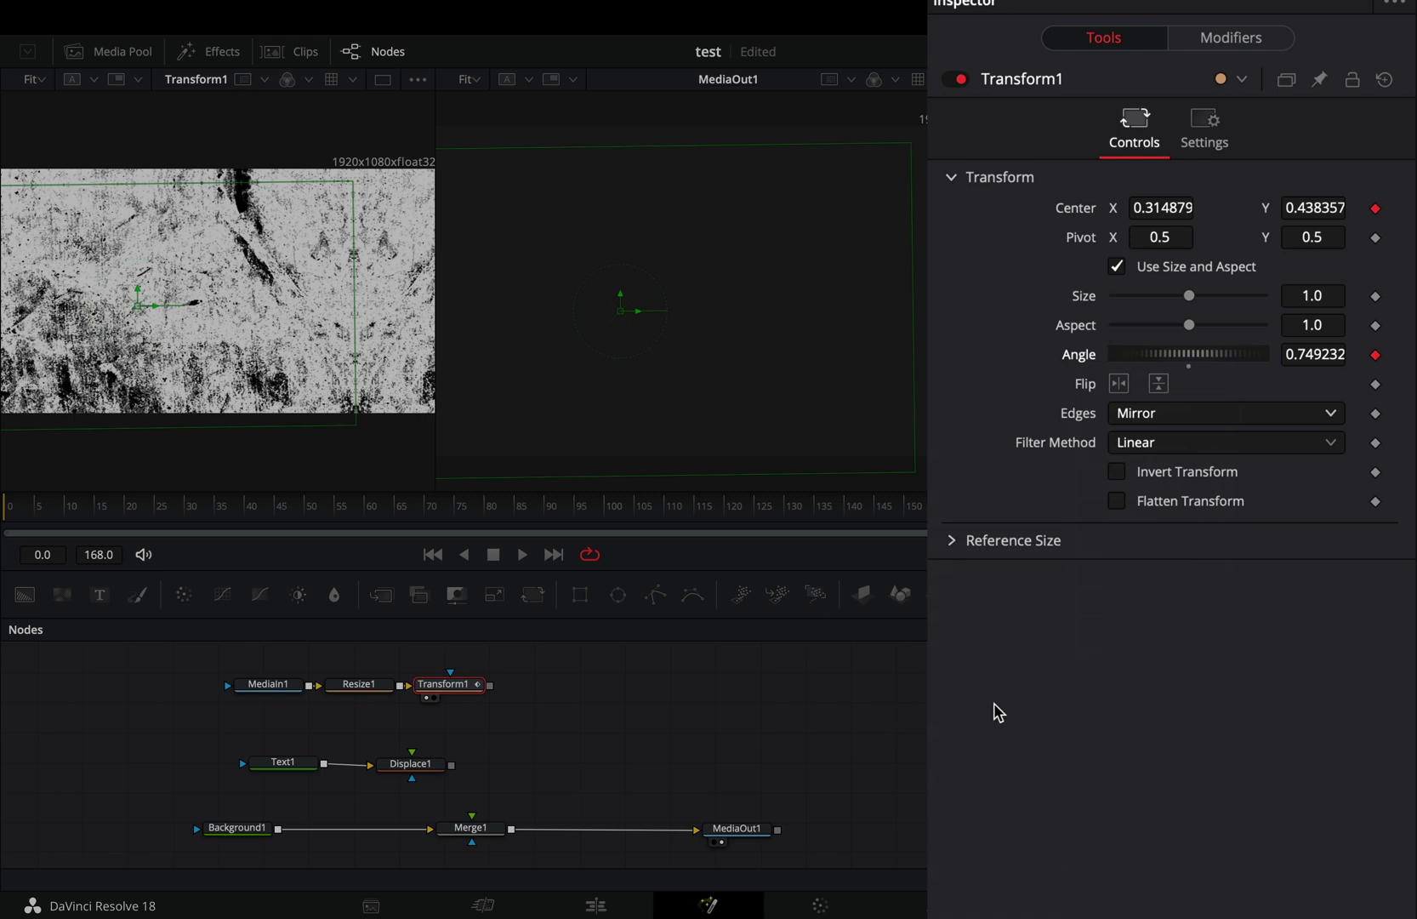
{"action": "left_click", "coordinate": [1236, 51]}
{"action": "left_click", "coordinate": [1129, 281]}
{"action": "type", "text": "360"}
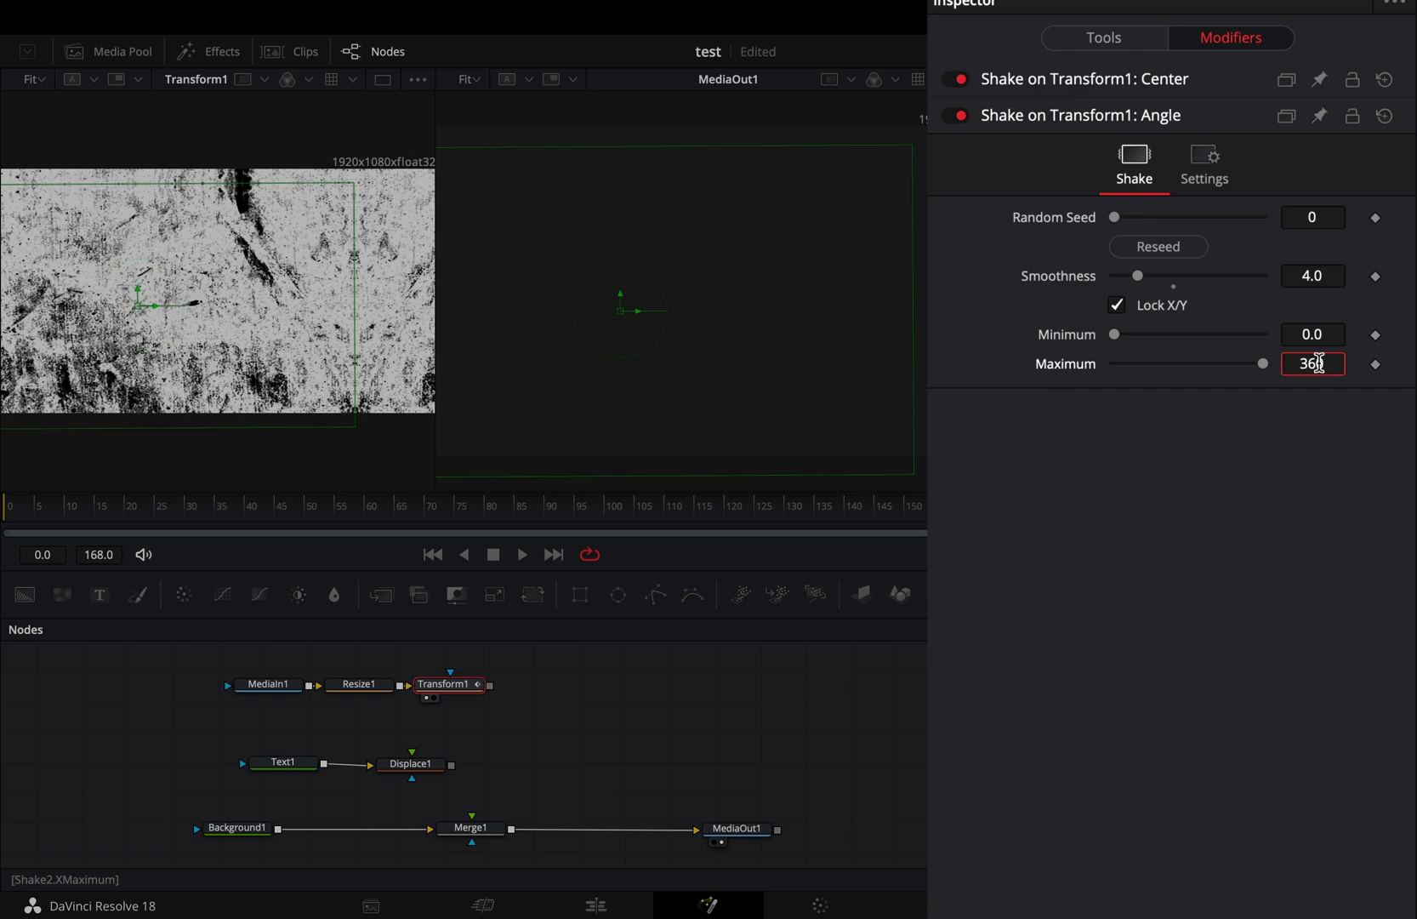
{"action": "key", "text": "Return"}
{"action": "left_click_drag", "start_coordinate": [1193, 301], "coordinate": [1183, 300]}
{"action": "key", "text": "space"}
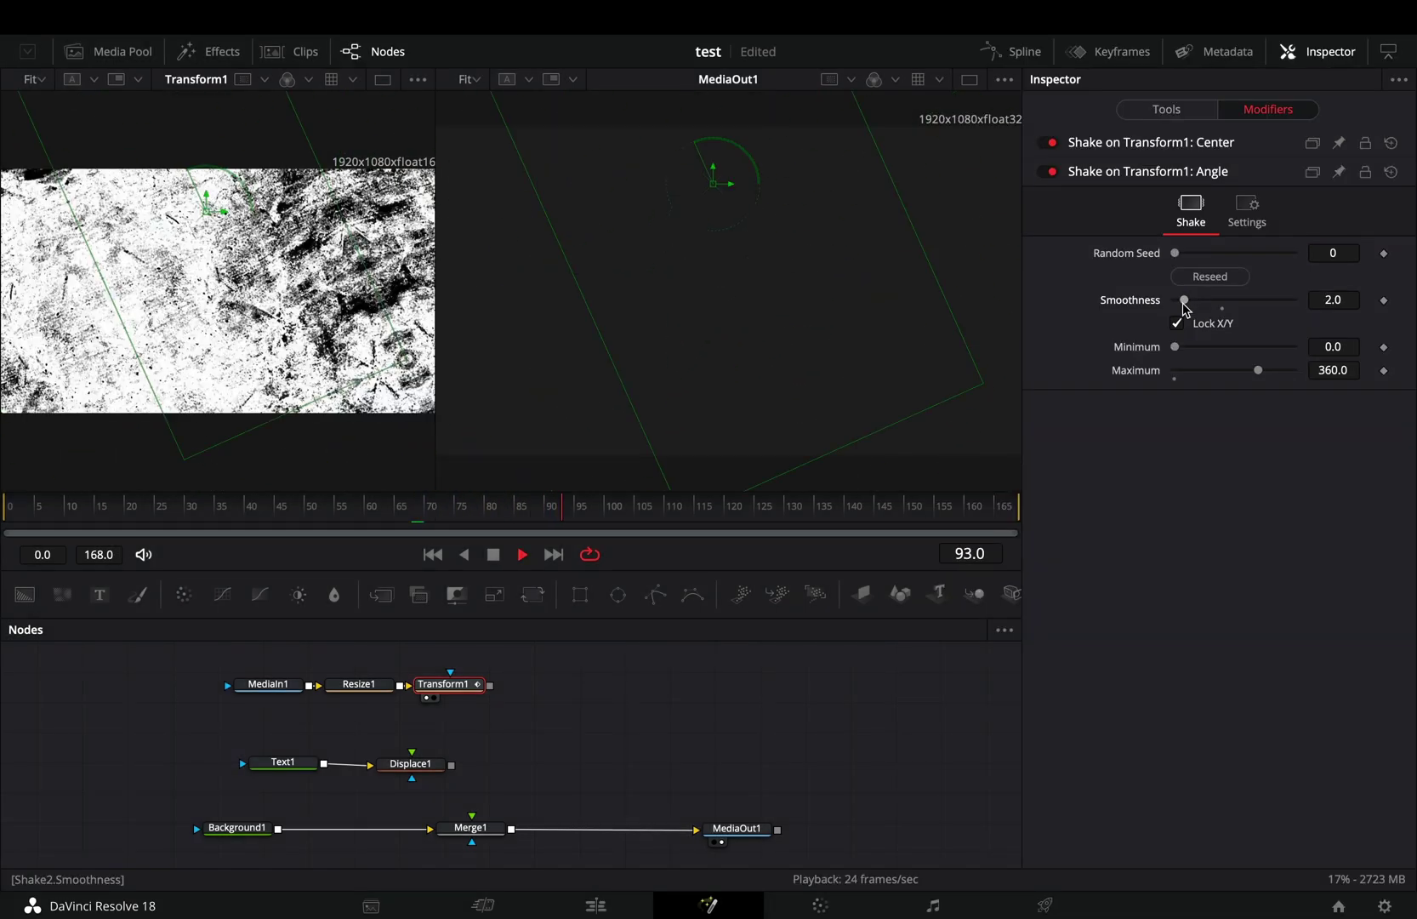
{"action": "key", "text": "space"}
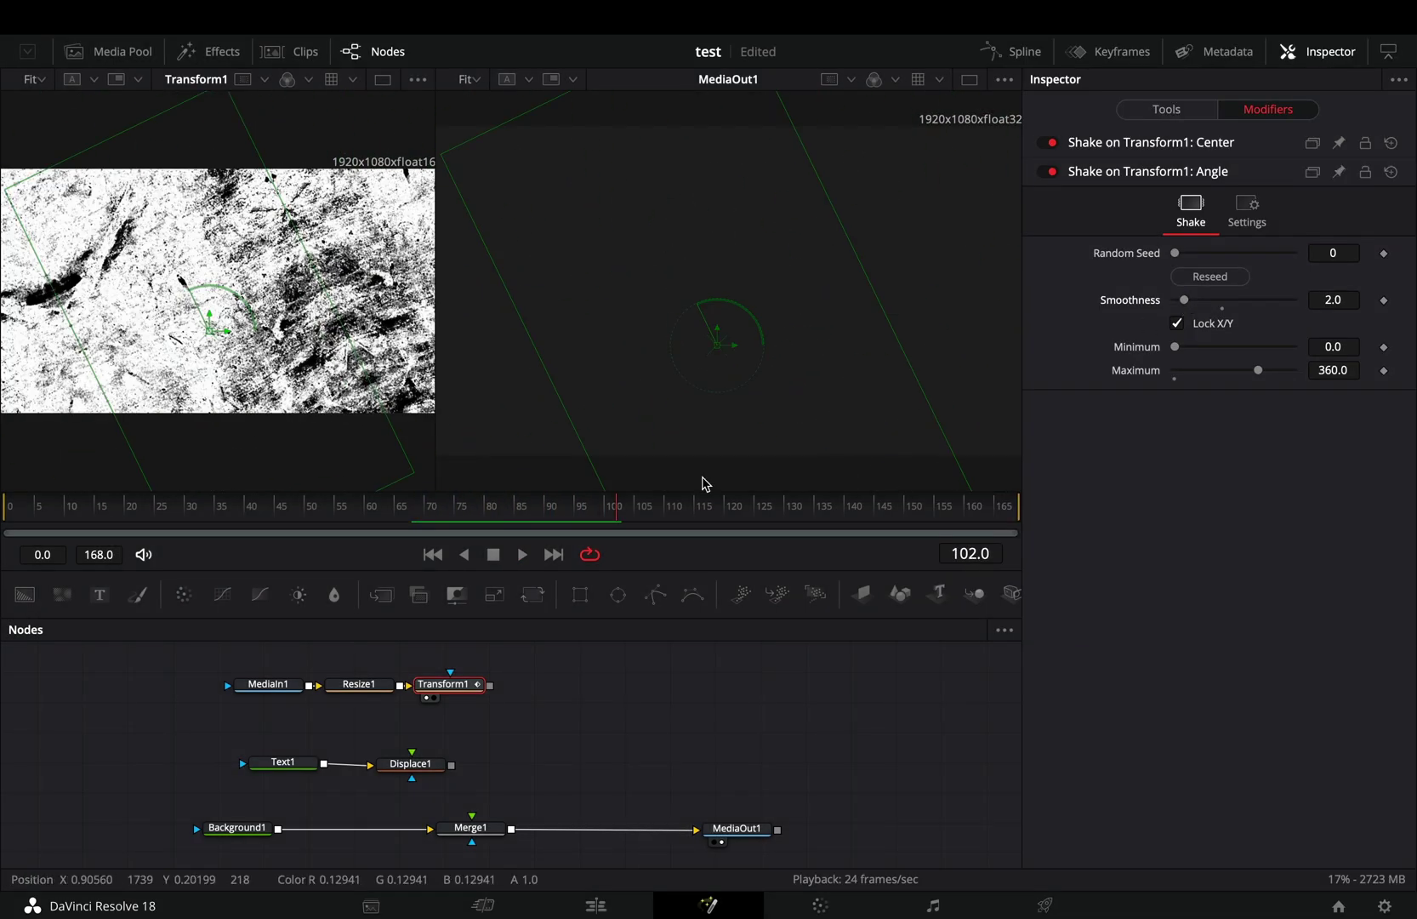
Add a Stop Motion node with Frame Repeat 5 and connect it into Displace1.
{"action": "key", "text": "shift+space"}
{"action": "type", "text": "stop"}
{"action": "key", "text": "Return"}
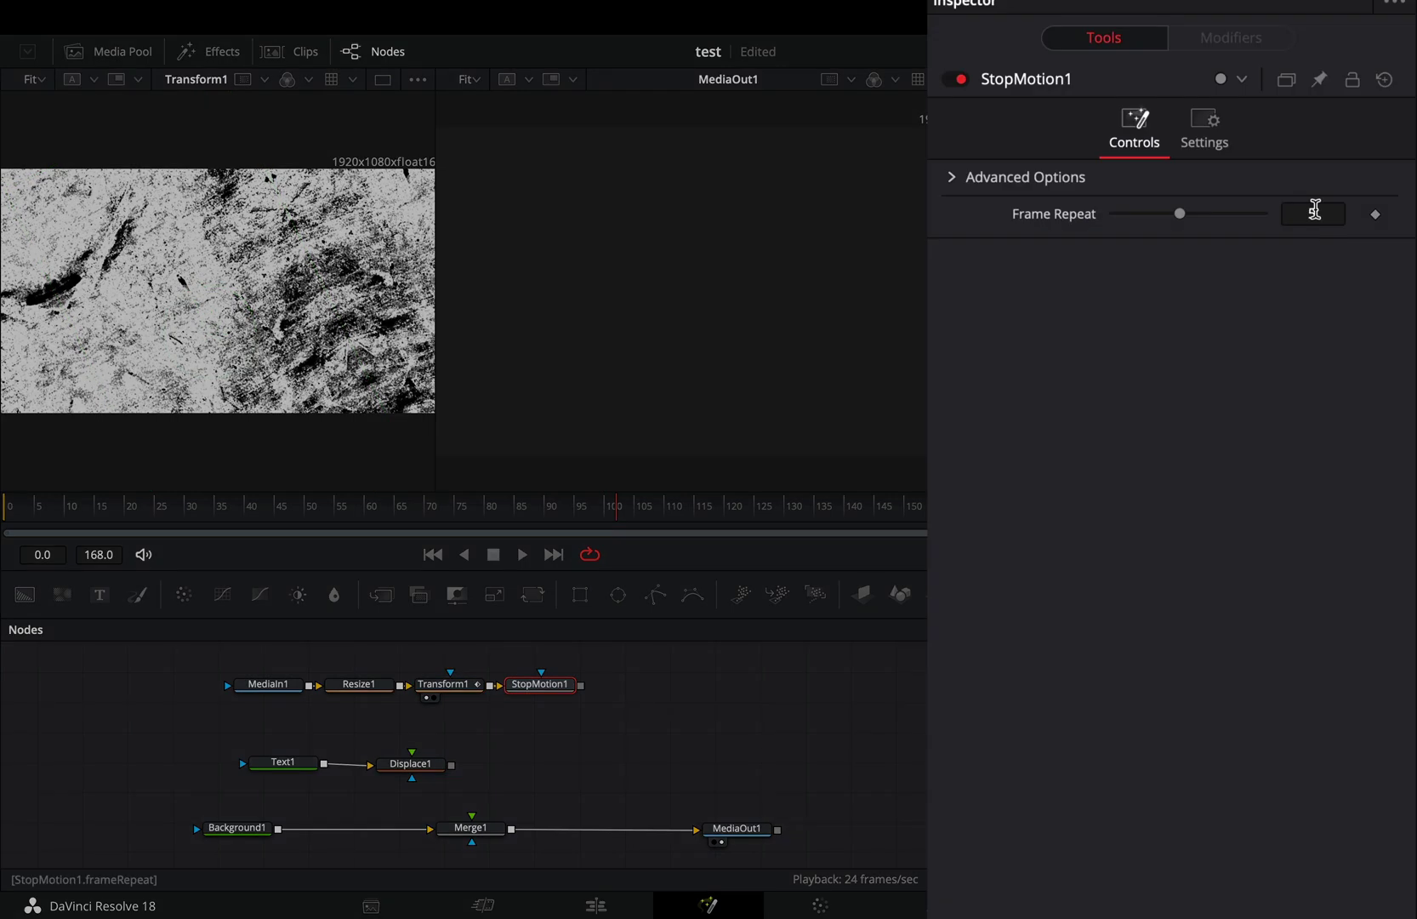
{"action": "key", "text": "1"}
{"action": "key", "text": "space"}
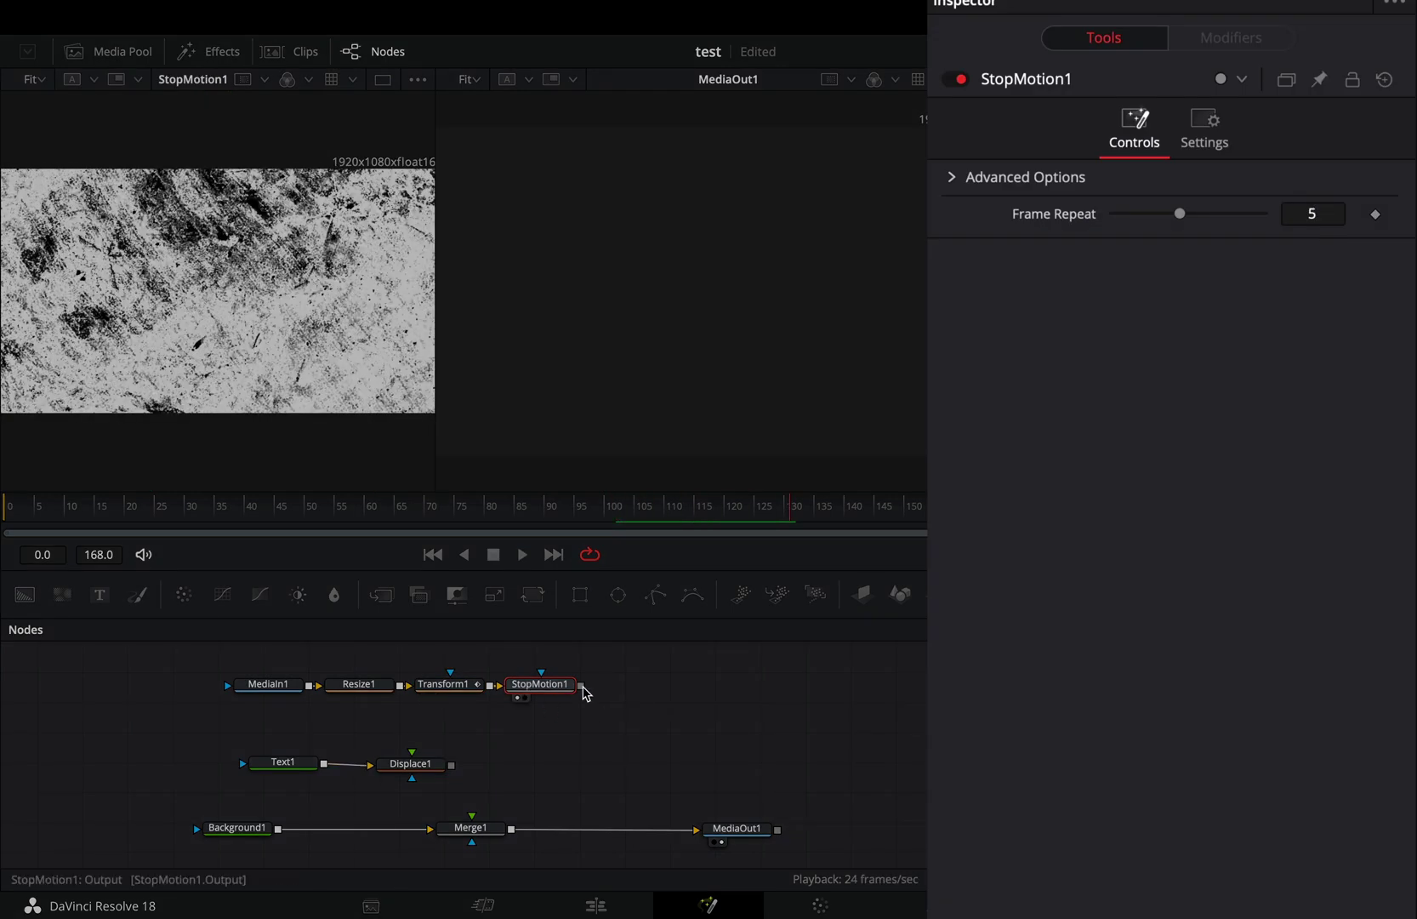
{"action": "mouse_move", "coordinate": [583, 691]}
{"action": "left_mouse_down"}
{"action": "mouse_move", "coordinate": [409, 756]}
{"action": "mouse_move", "coordinate": [498, 834]}
{"action": "left_mouse_up"}
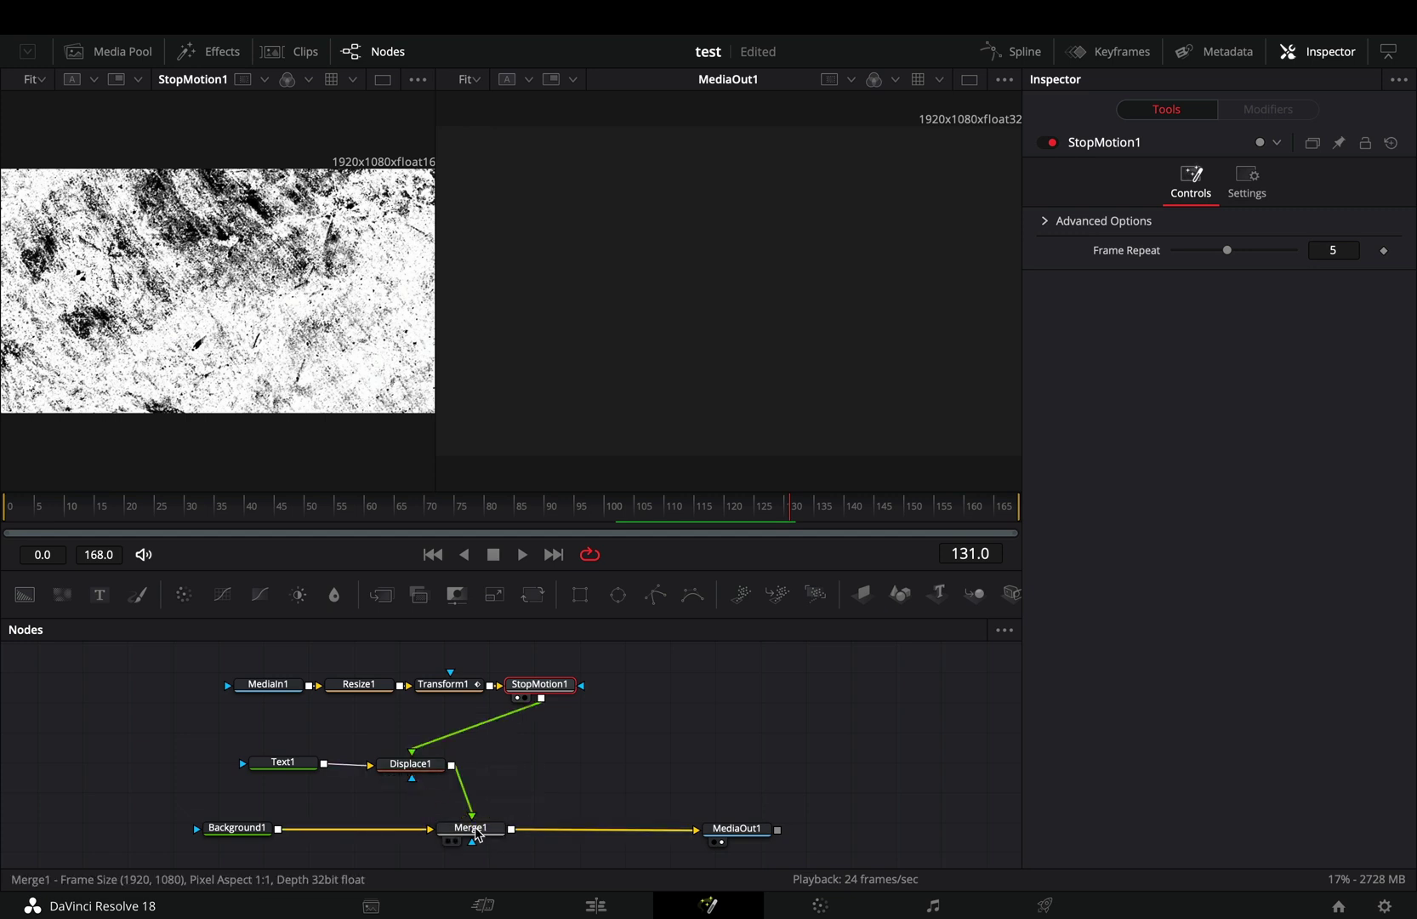
Set Displace1 to XY with X refraction 0.067 and Y refraction 0.06.
{"action": "left_click", "coordinate": [409, 764]}
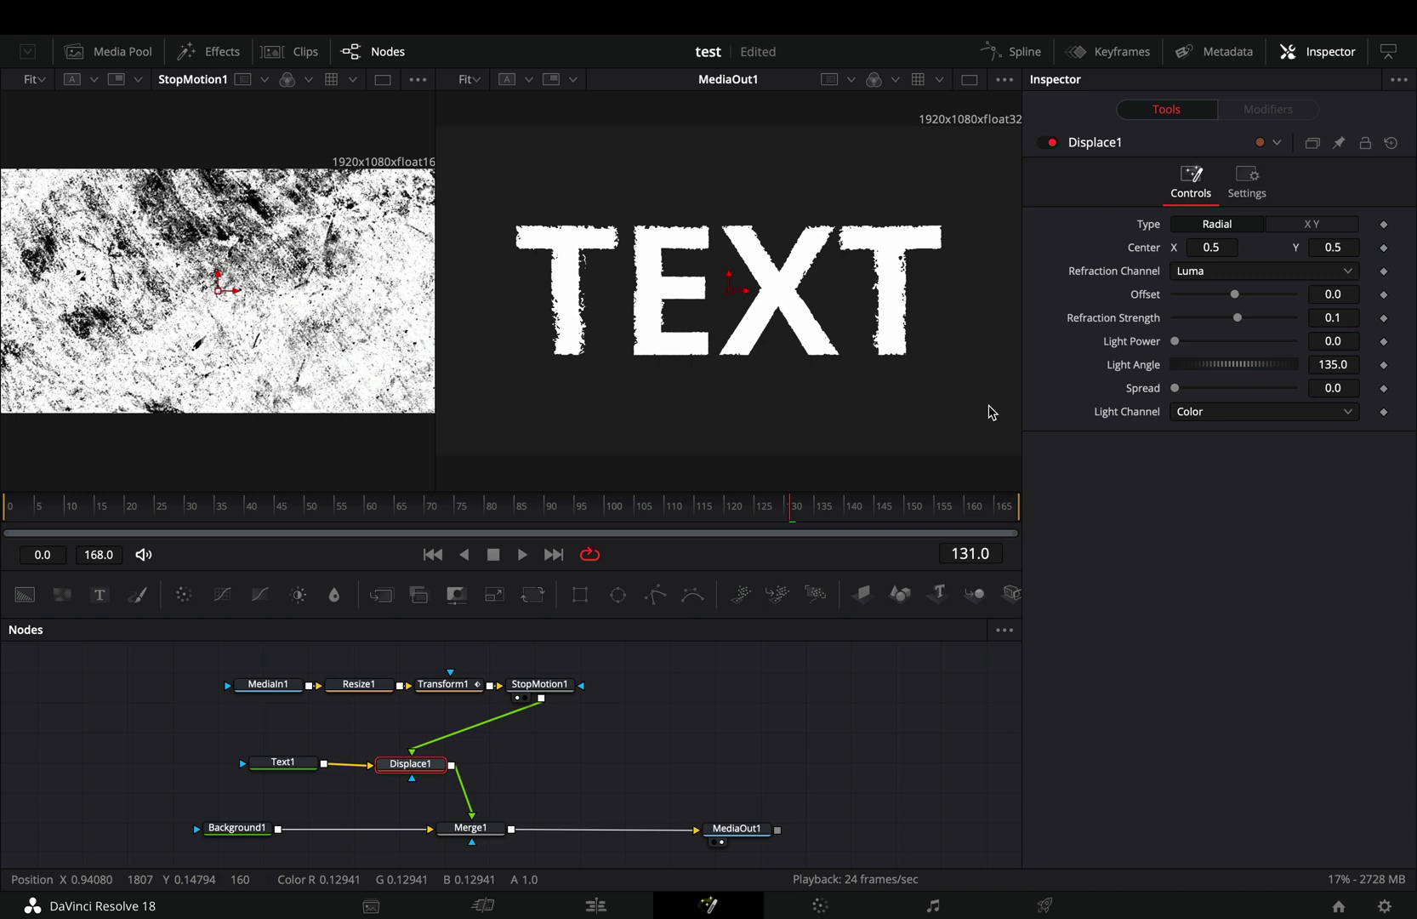
{"action": "key", "text": "space"}
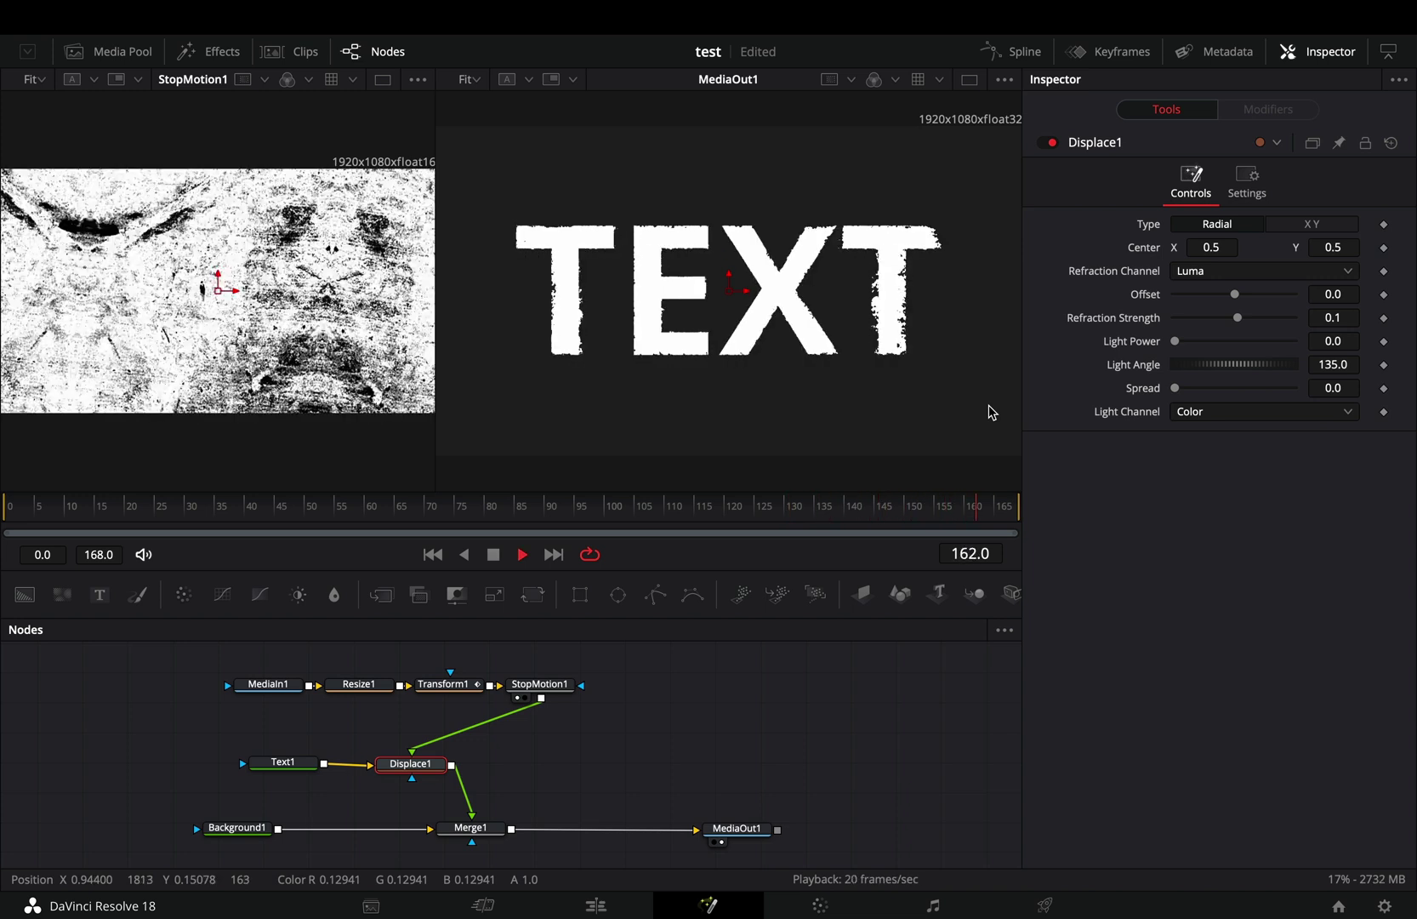
{"action": "key", "text": "space"}
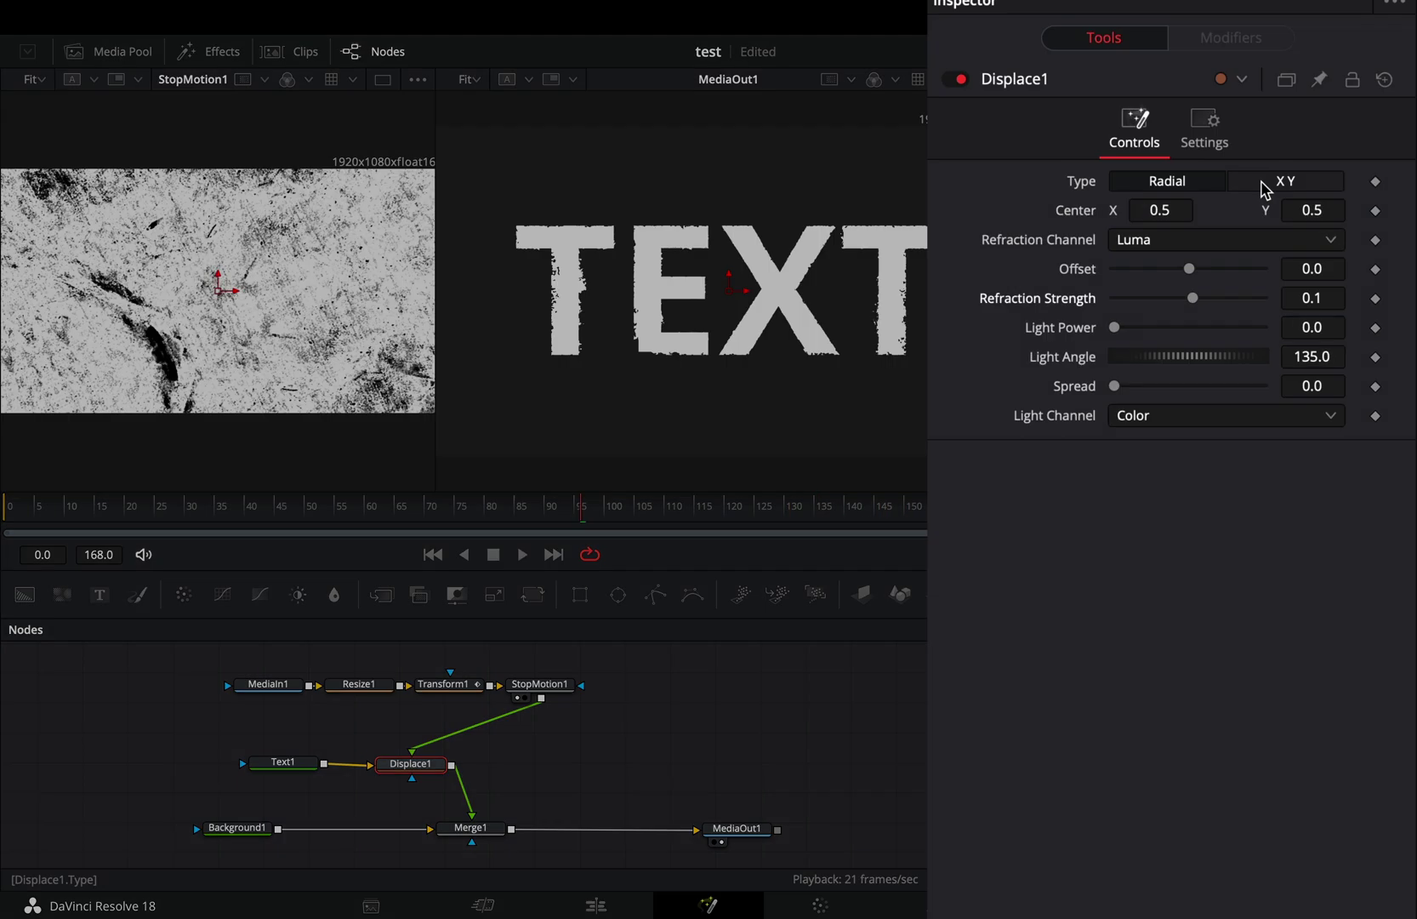
{"action": "left_click", "coordinate": [1262, 188]}
{"action": "left_click_drag", "start_coordinate": [1235, 295], "coordinate": [1275, 297]}
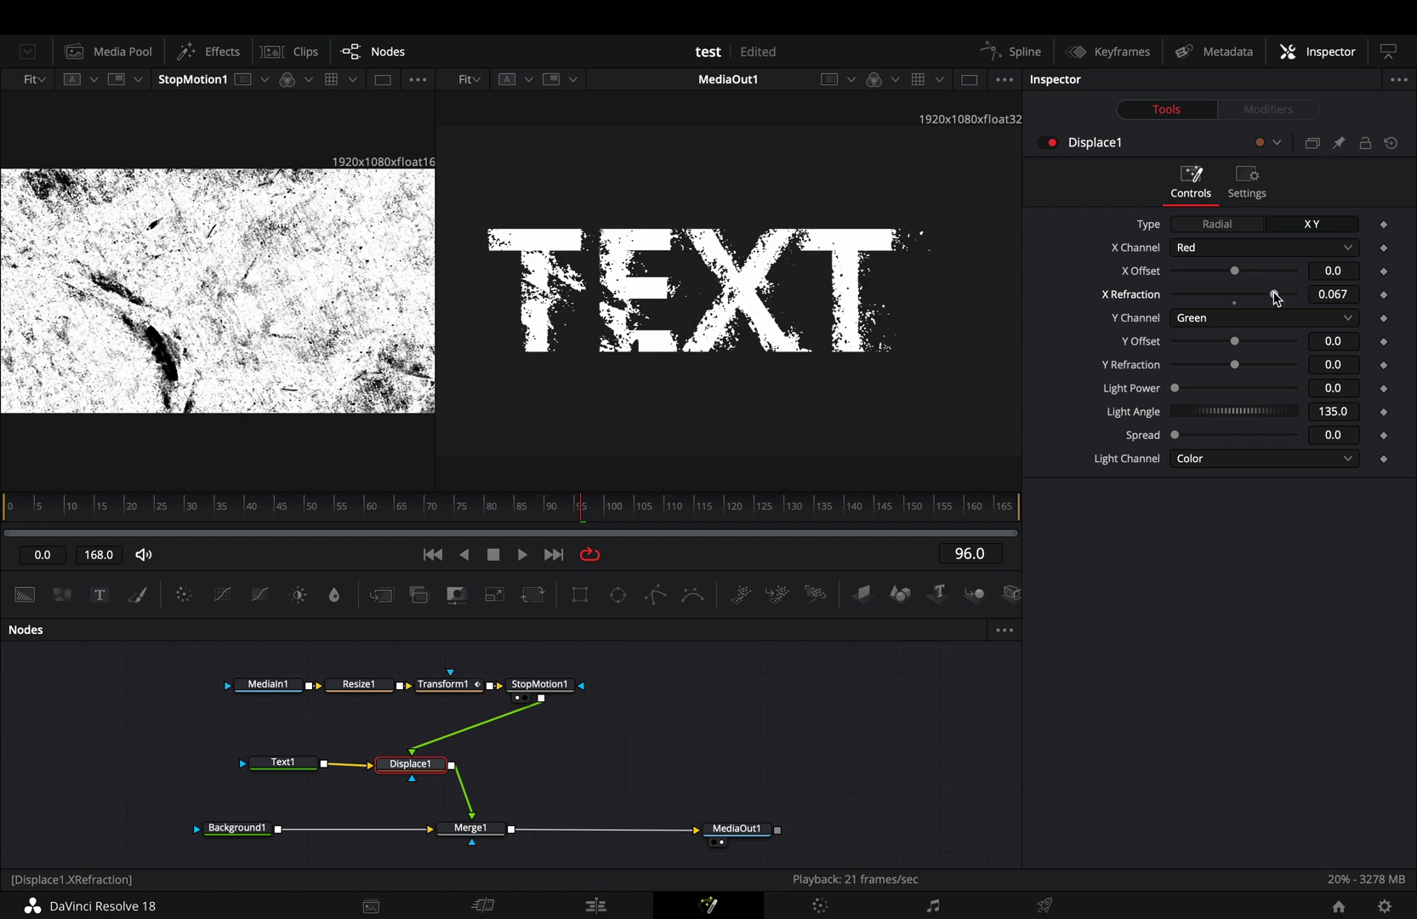
{"action": "mouse_move", "coordinate": [1235, 365]}
{"action": "left_mouse_down"}
{"action": "mouse_move", "coordinate": [1270, 365]}
{"action": "mouse_move", "coordinate": [1254, 371]}
{"action": "left_mouse_up"}
Move Merge1's center to X 0.556 and Y 0.584.
{"action": "left_click", "coordinate": [470, 828]}
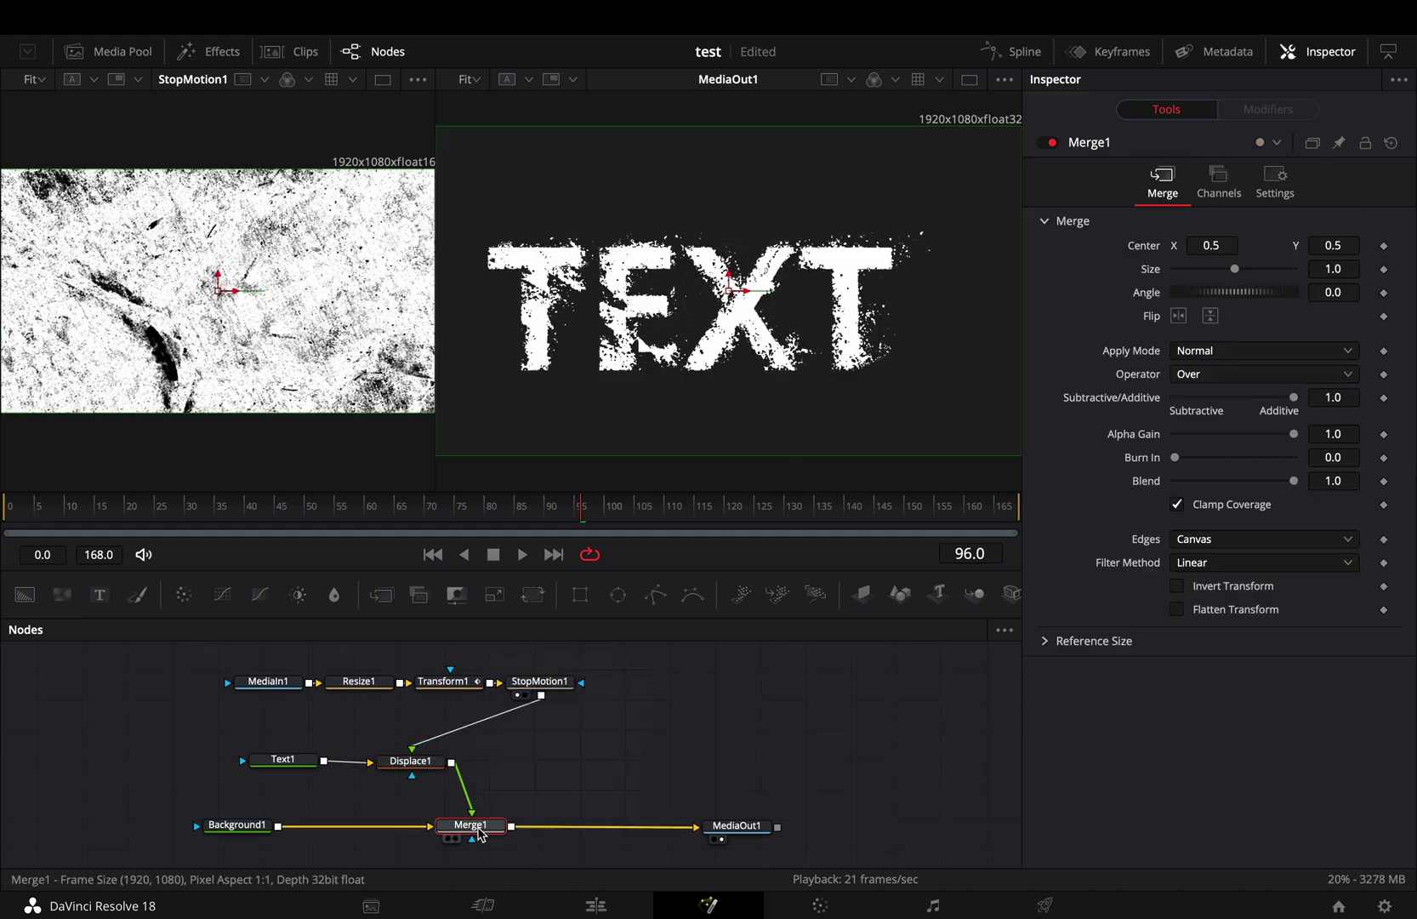
{"action": "left_click_drag", "start_coordinate": [1211, 244], "coordinate": [1230, 244]}
{"action": "left_click_drag", "start_coordinate": [1342, 251], "coordinate": [1360, 251]}
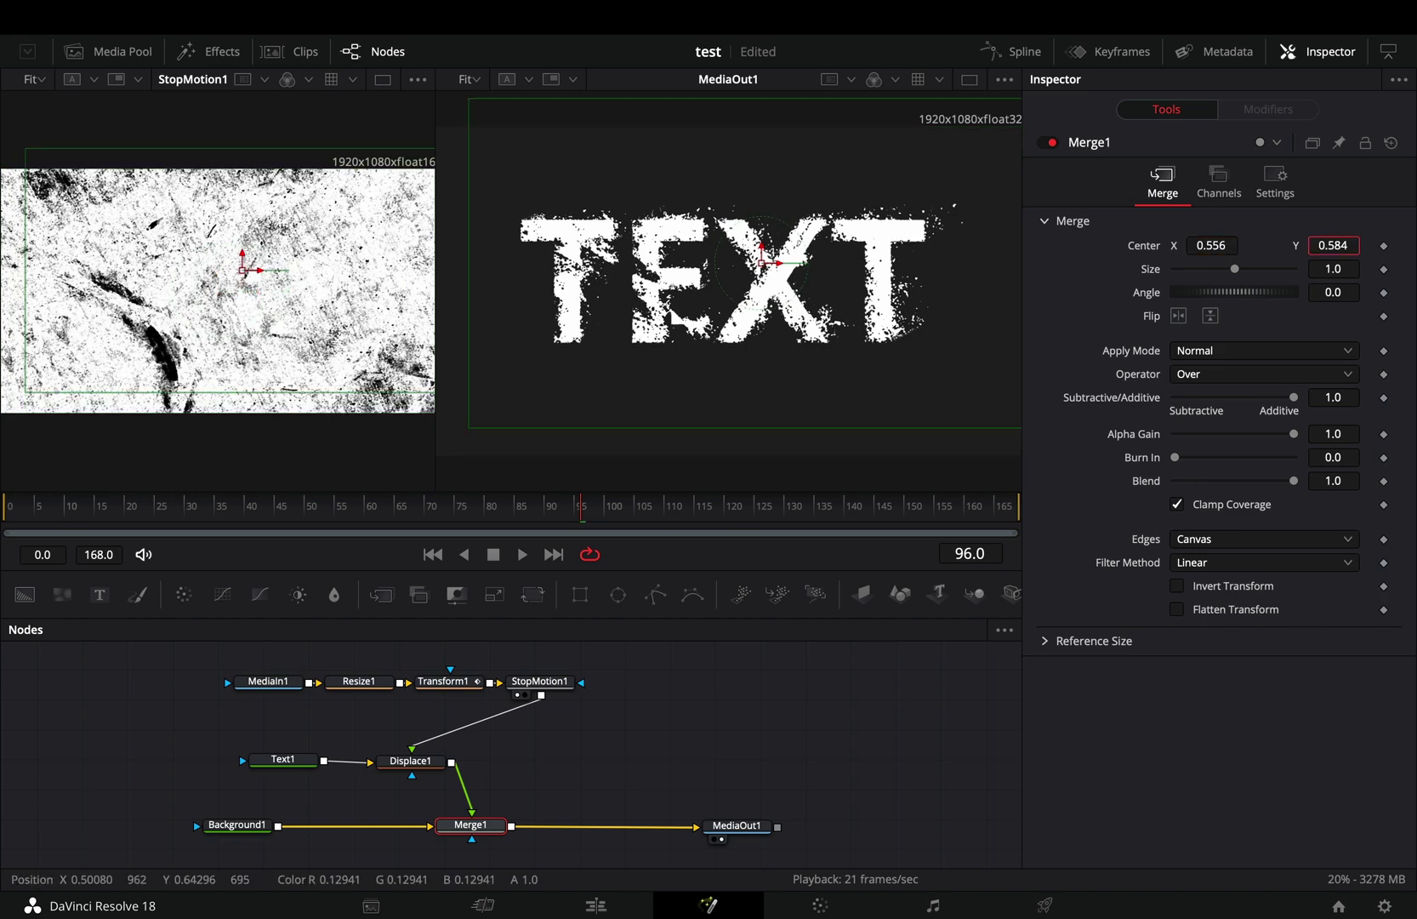